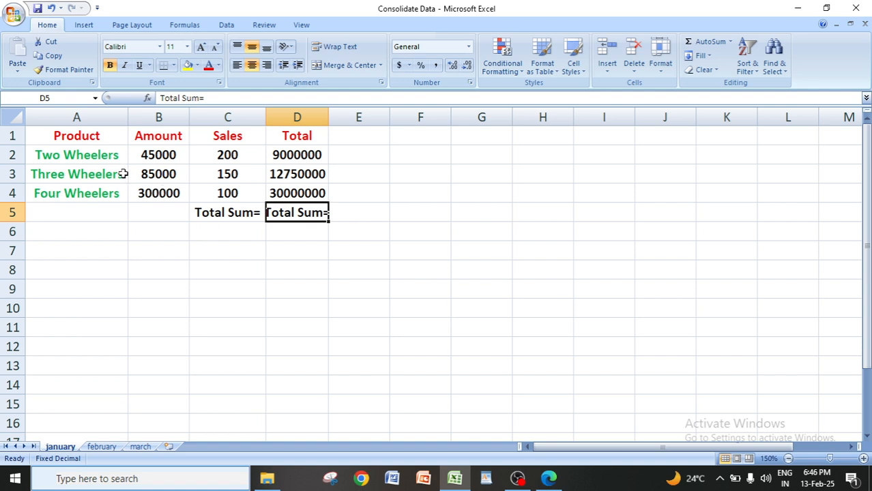
Widen column D on the january sheet so its contents fit within the cells.
left_click_drag(328, 113, 349, 115)
left_click(498, 329)
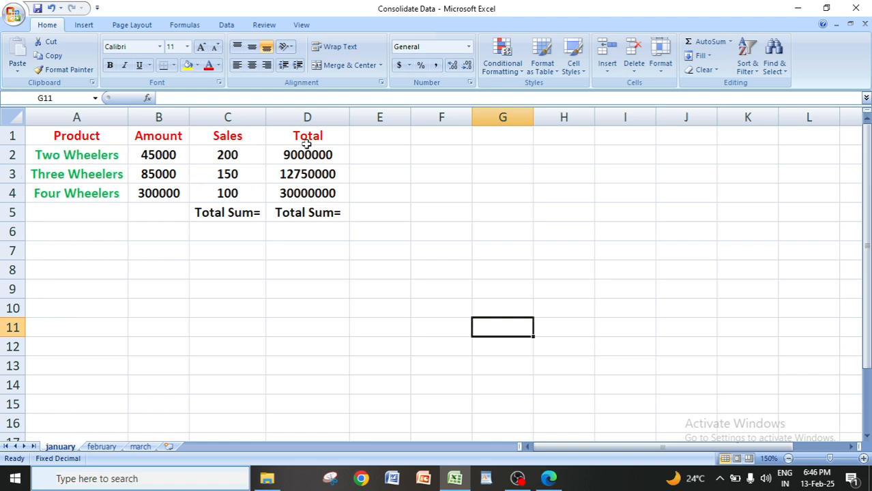
left_click(93, 439)
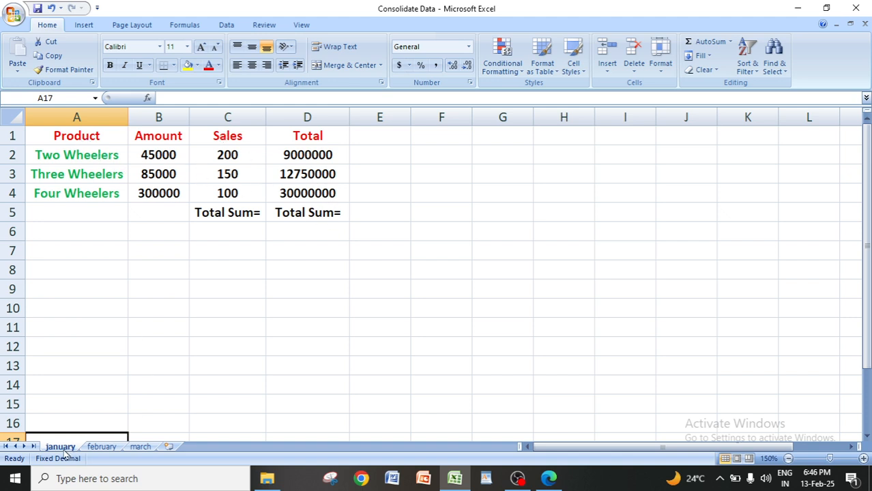
Look through the february and march sheets and return to the january sheet.
left_click(106, 448)
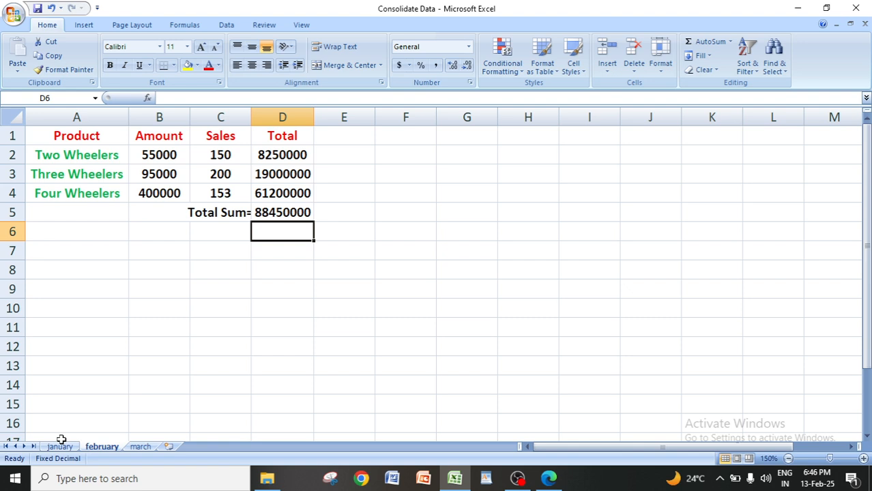
left_click(140, 447)
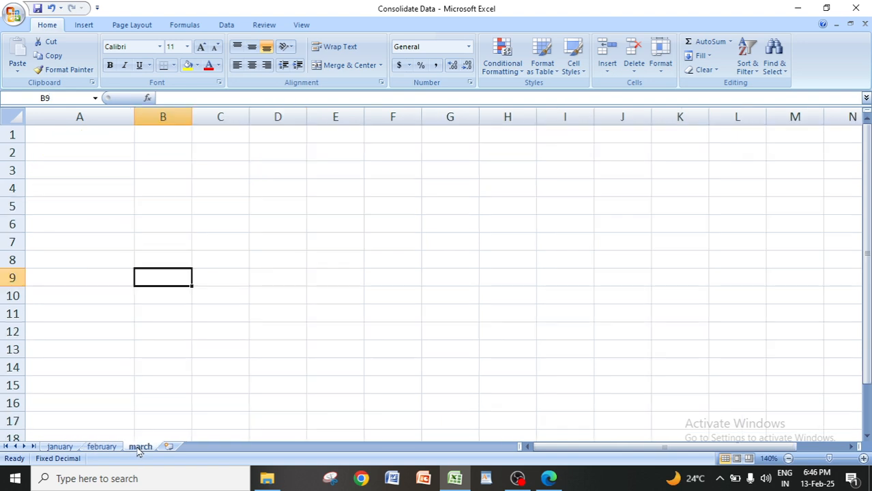
left_click(59, 448)
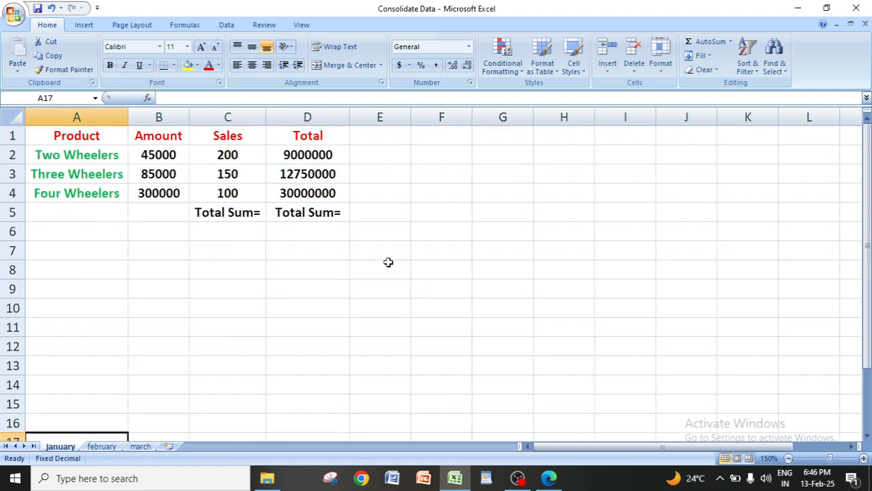
Clear the duplicate "Total Sum=" text from cell D5 on the january sheet and check the february sheet for comparison.
left_click(308, 213)
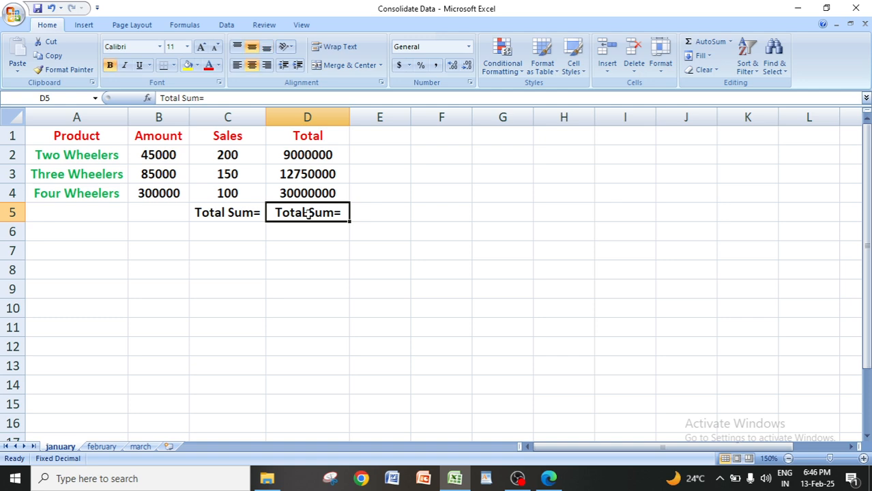
key("Delete")
left_click(380, 249)
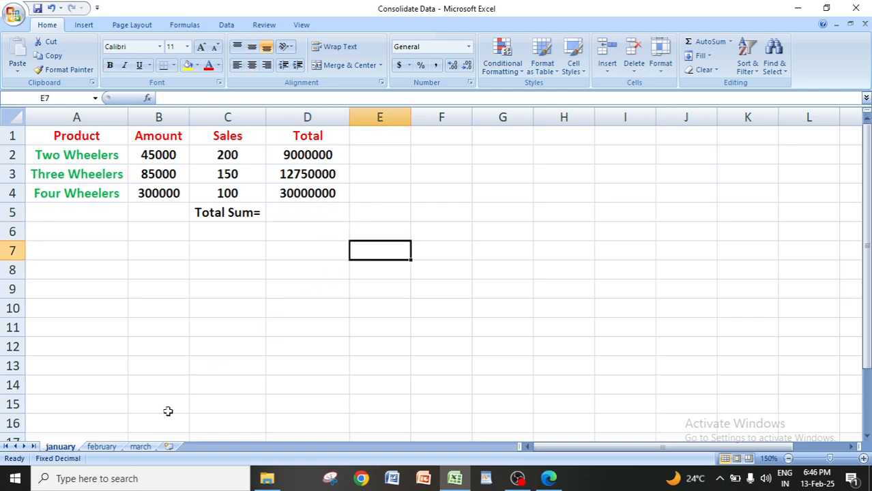
left_click(101, 447)
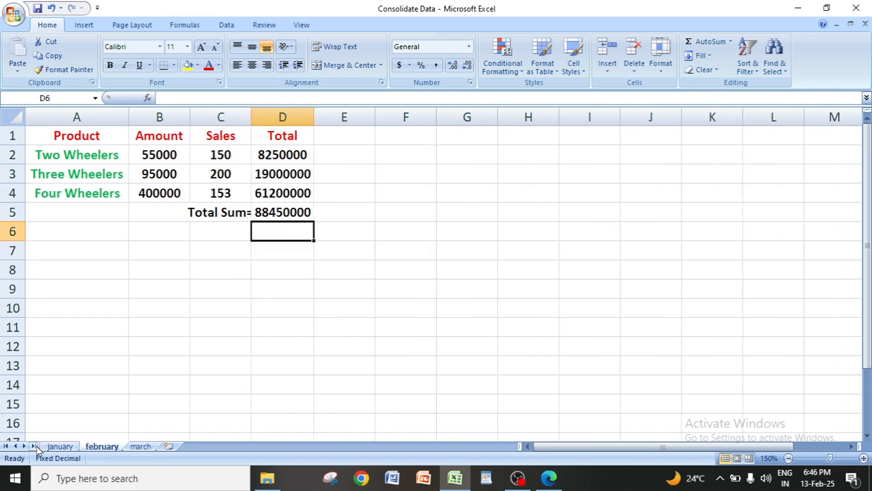
left_click(63, 447)
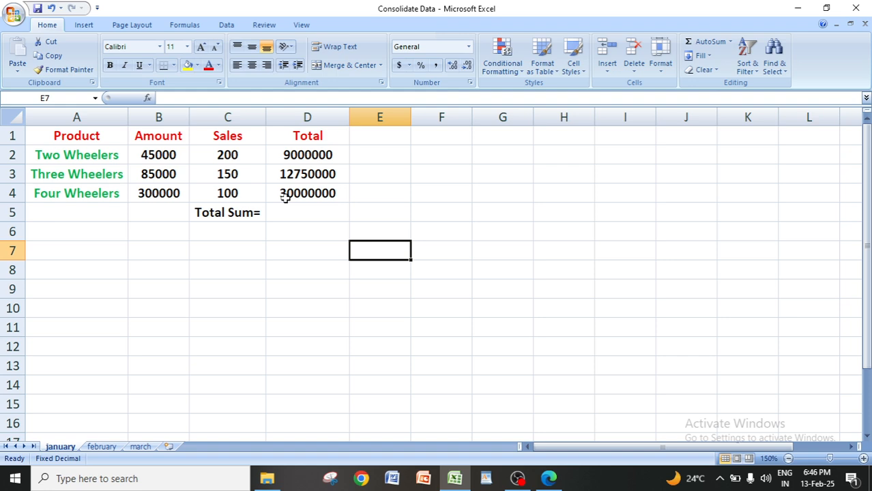
left_click(298, 215)
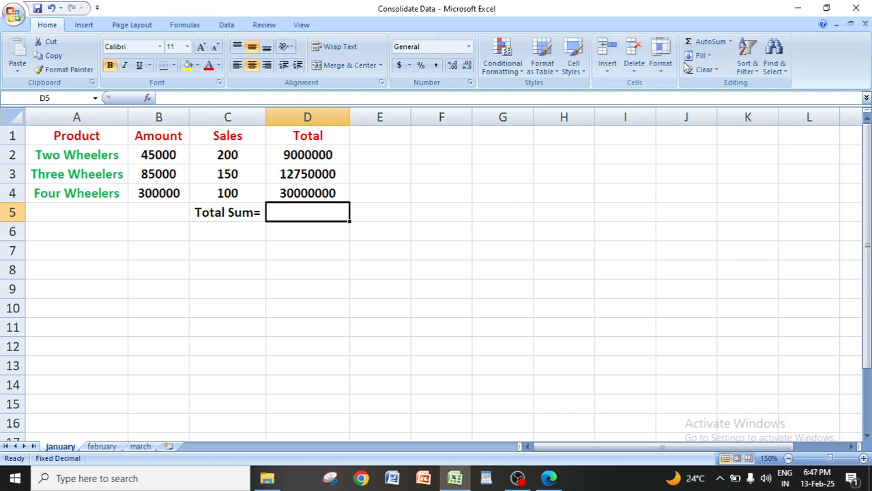
left_click(698, 45)
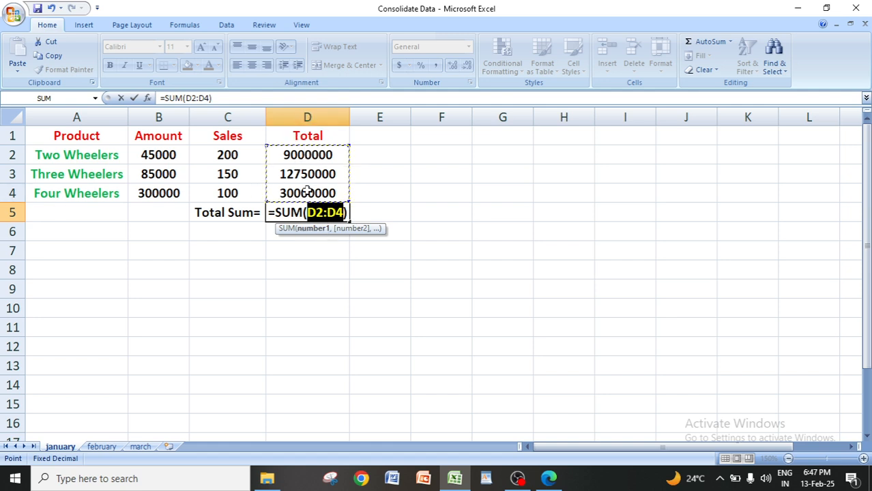
left_click(356, 215)
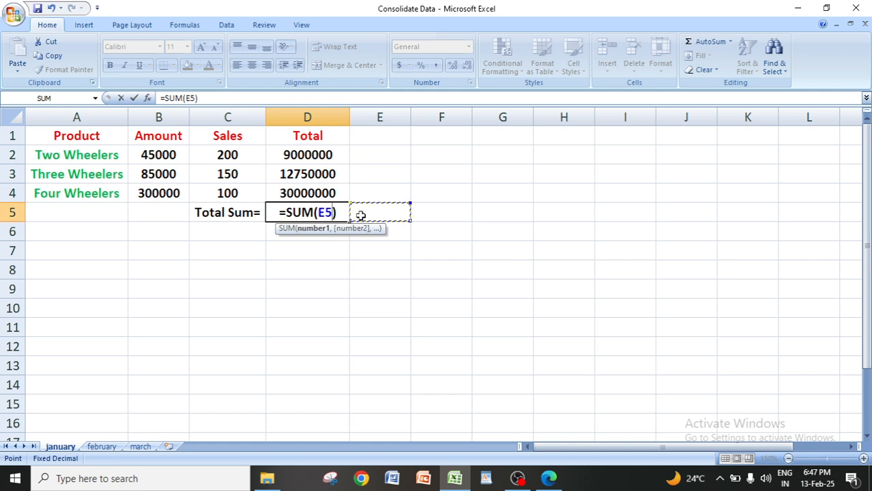
left_click(340, 214)
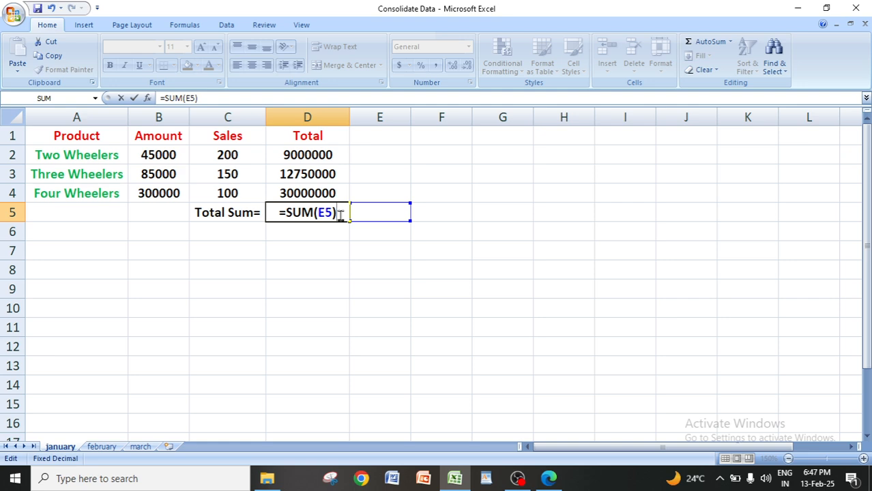
key("BackSpace")
key("BackSpace")
key("BackSpace")
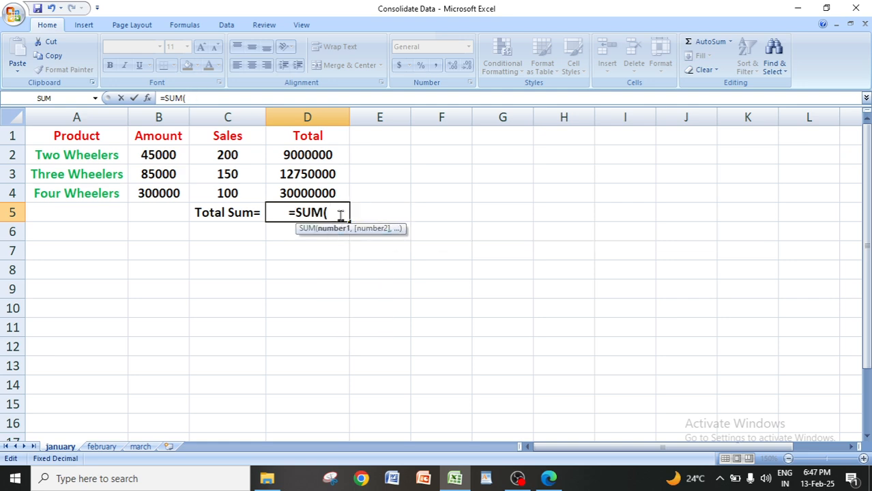
key("BackSpace")
key("BackSpace")
key("BackSpace")
key("BackSpace")
key("BackSpace")
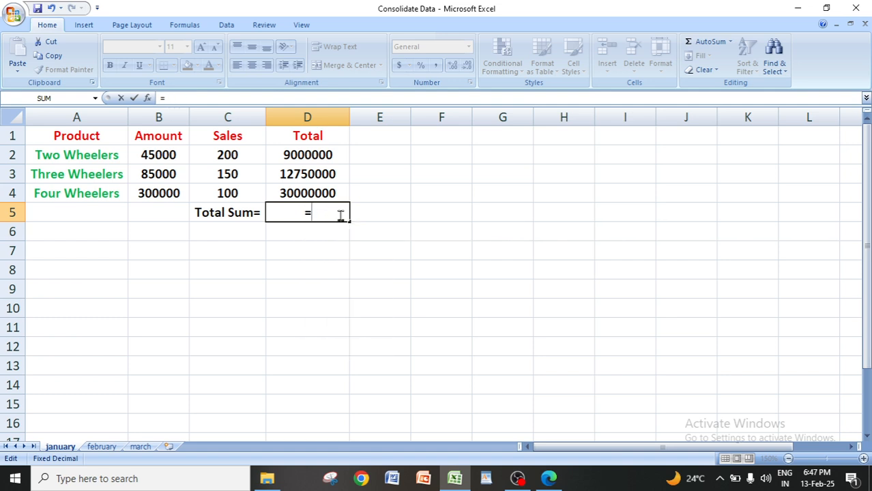
Total the range D2:D4 in cell D5 of the january sheet with AutoSum.
left_click(323, 213)
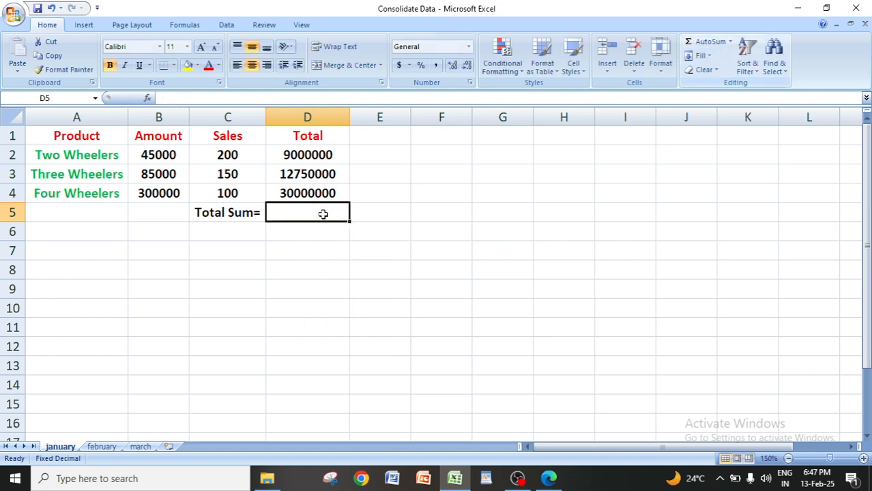
left_click(707, 42)
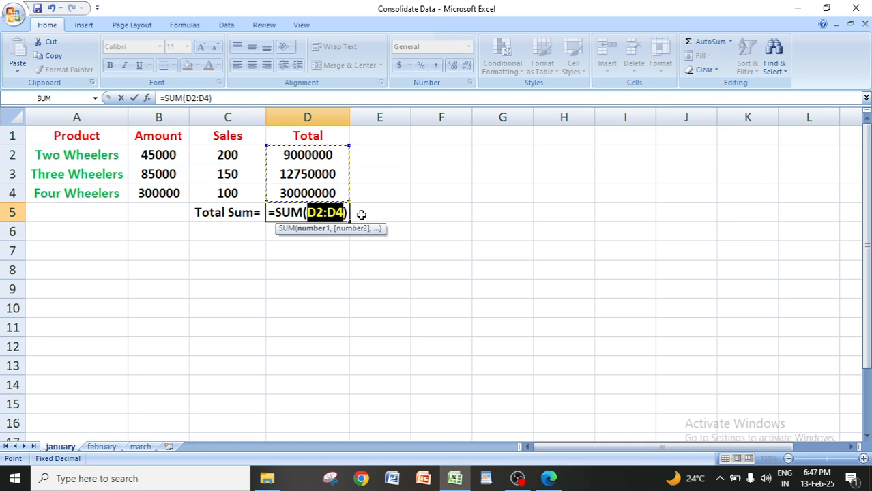
key("Return")
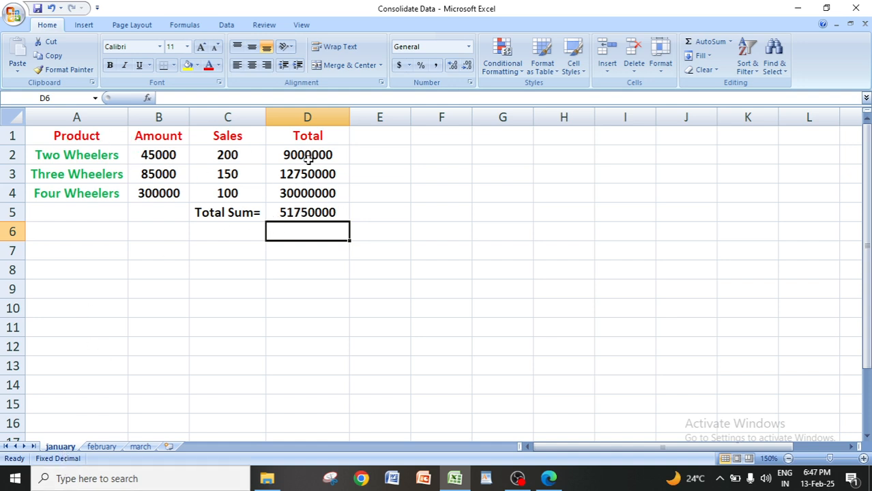
Compare the total formulas in cell D5 of the january and february sheets.
left_click(102, 447)
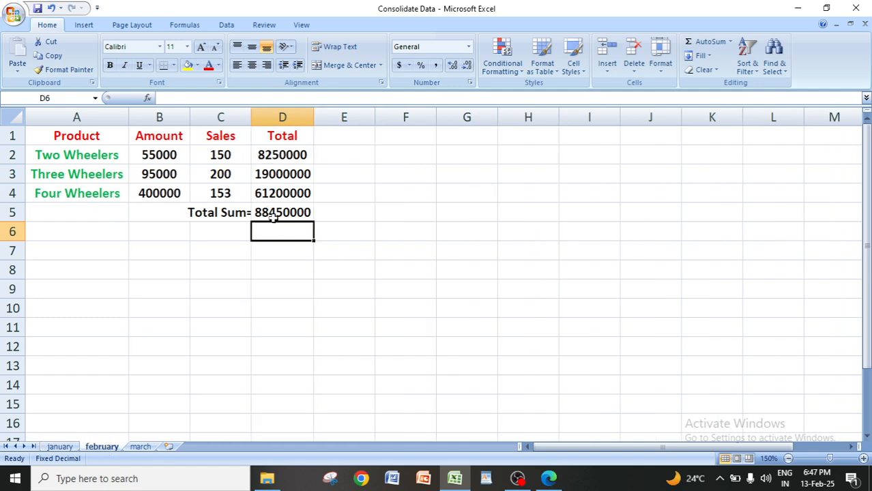
left_click(60, 447)
left_click(319, 214)
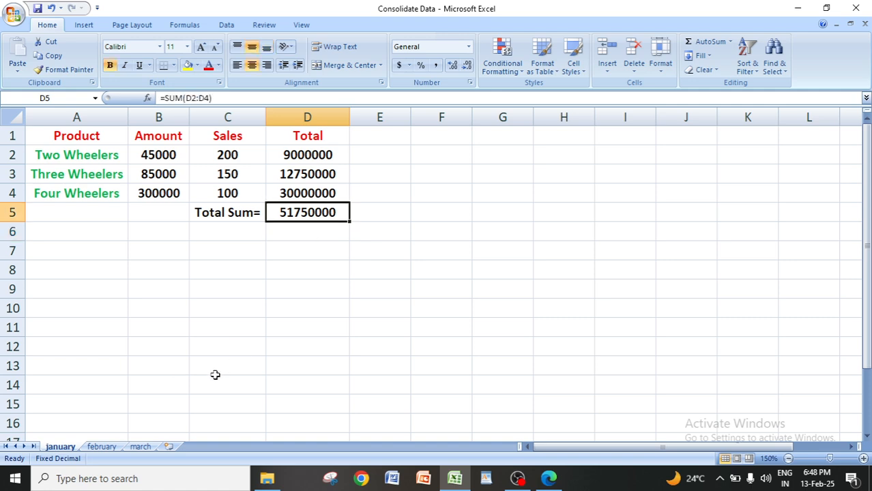
left_click(100, 447)
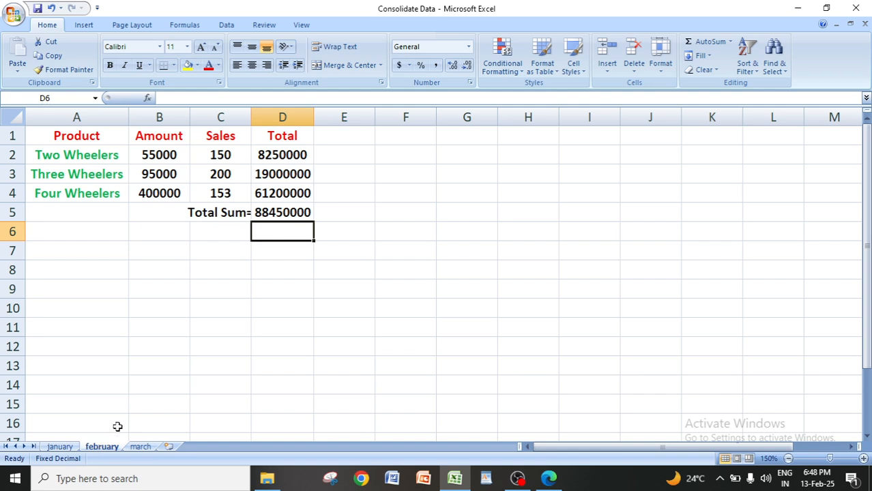
left_click(282, 214)
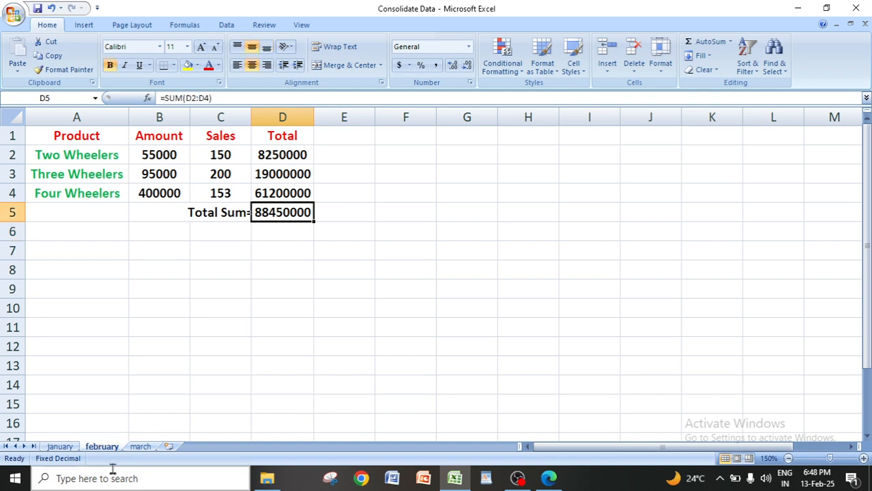
Start a data consolidation with cell A1 of the march sheet as its destination.
left_click(141, 448)
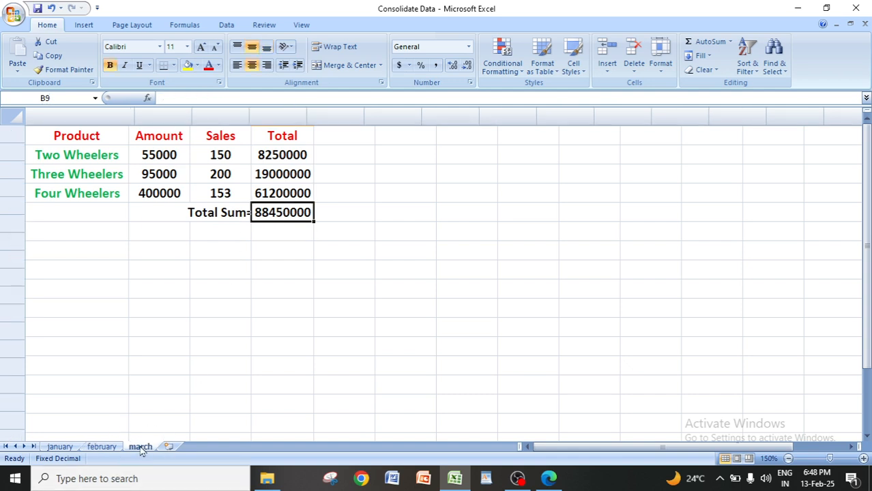
left_click(78, 134)
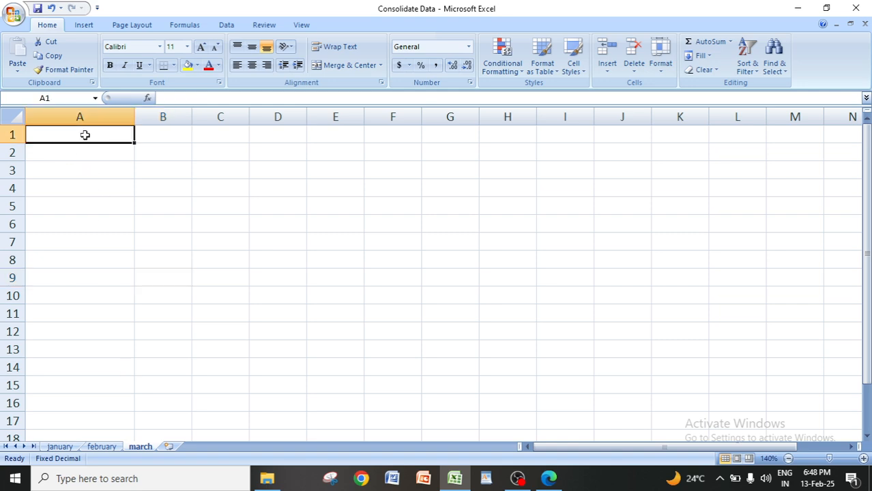
left_click(227, 25)
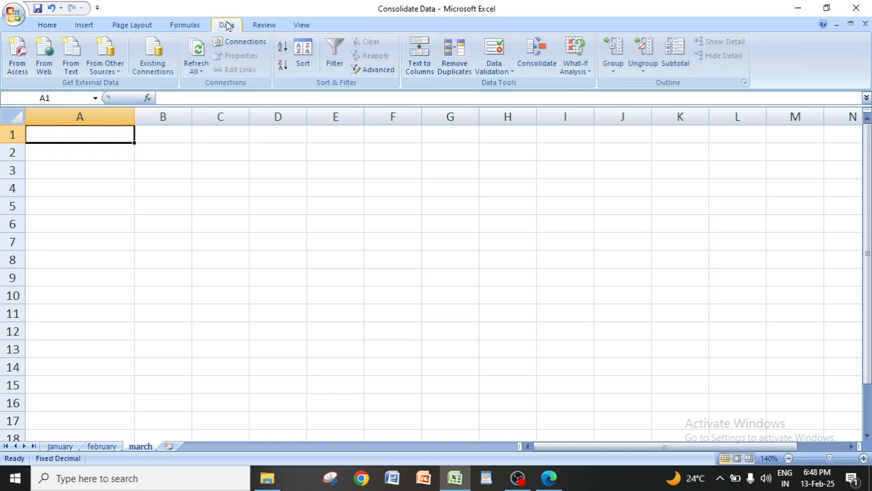
left_click(536, 60)
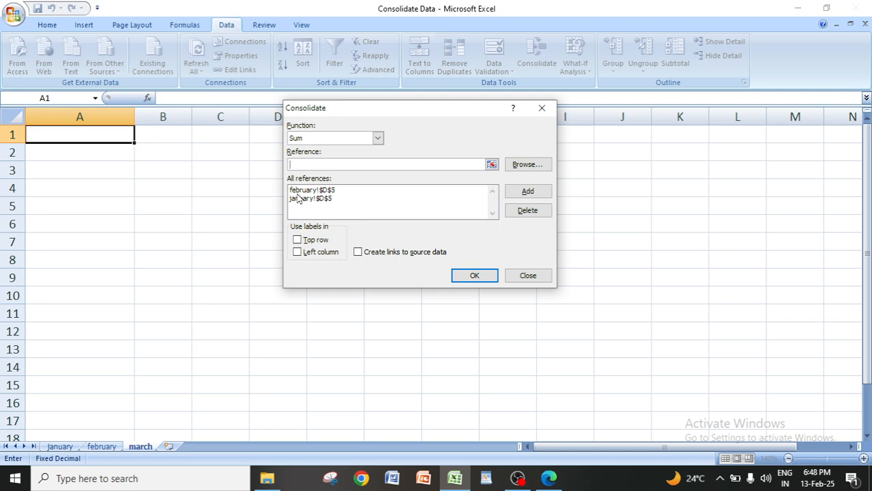
Remove the existing february!$D$5 and january!$D$5 references from the consolidation.
left_click(527, 216)
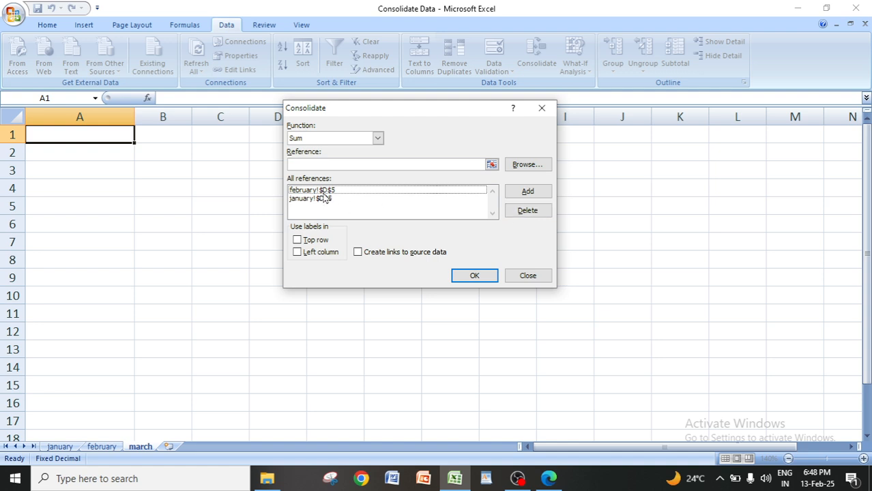
left_click(325, 192)
left_click(516, 215)
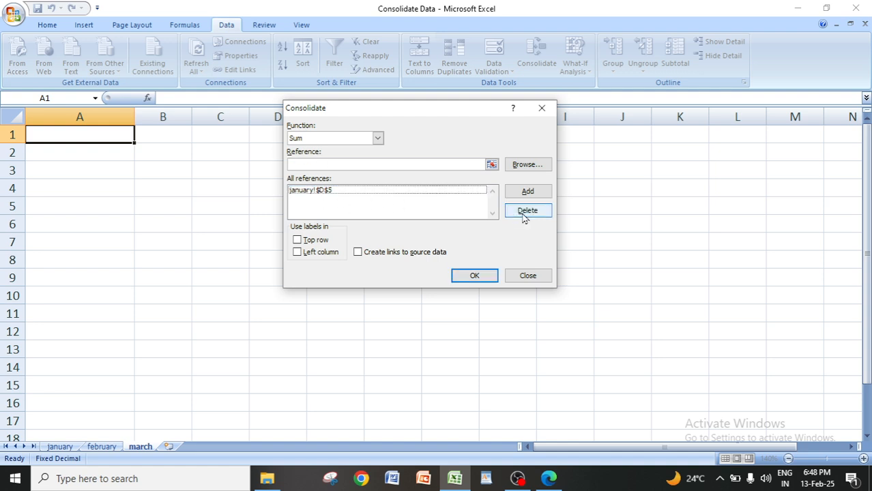
left_click(354, 192)
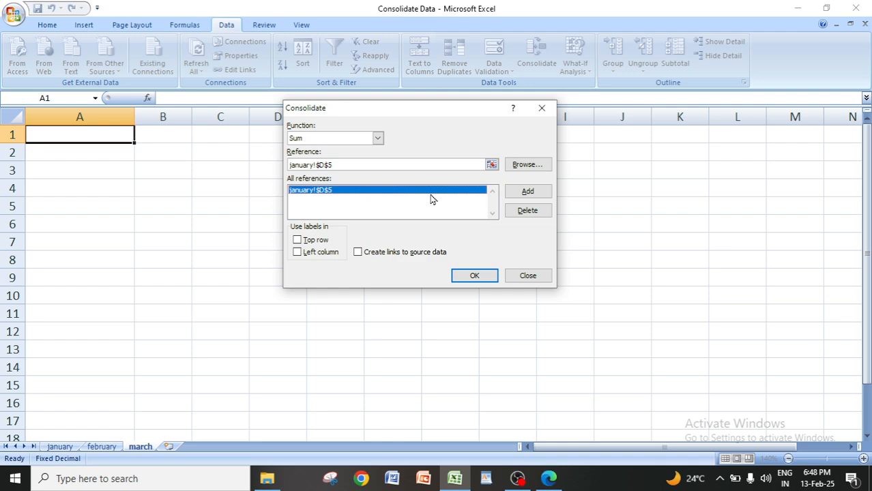
left_click(526, 216)
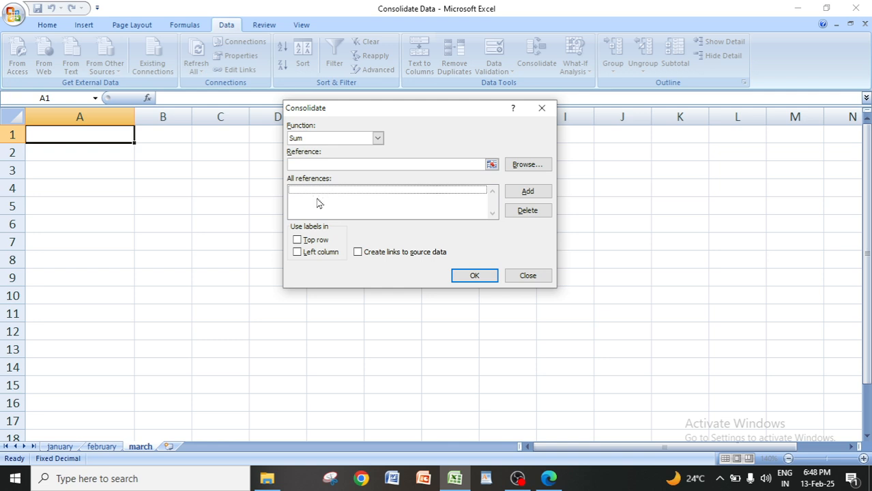
Move the Consolidate dialog clear of the sales data and choose Sum as the consolidation function.
left_click_drag(387, 109, 527, 139)
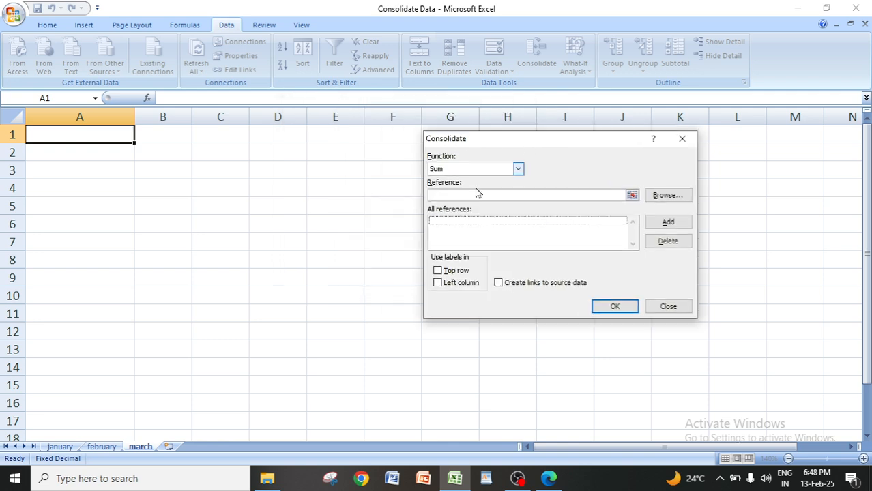
left_click(441, 196)
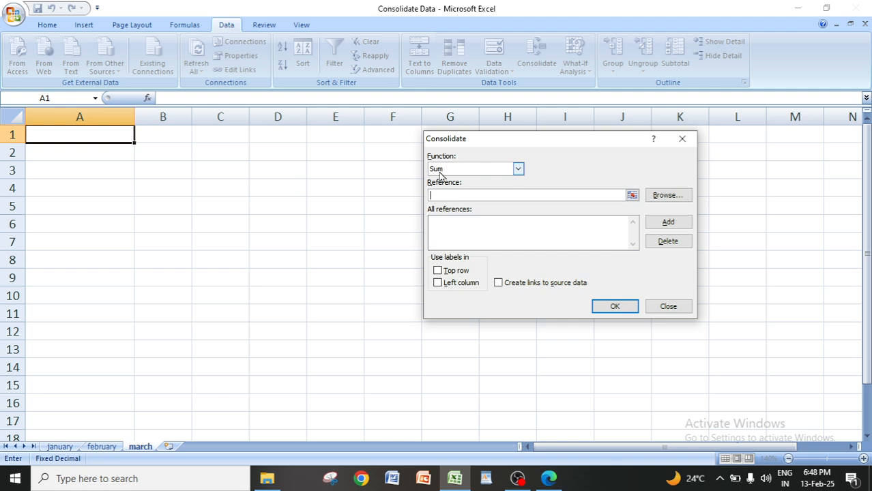
left_click(60, 447)
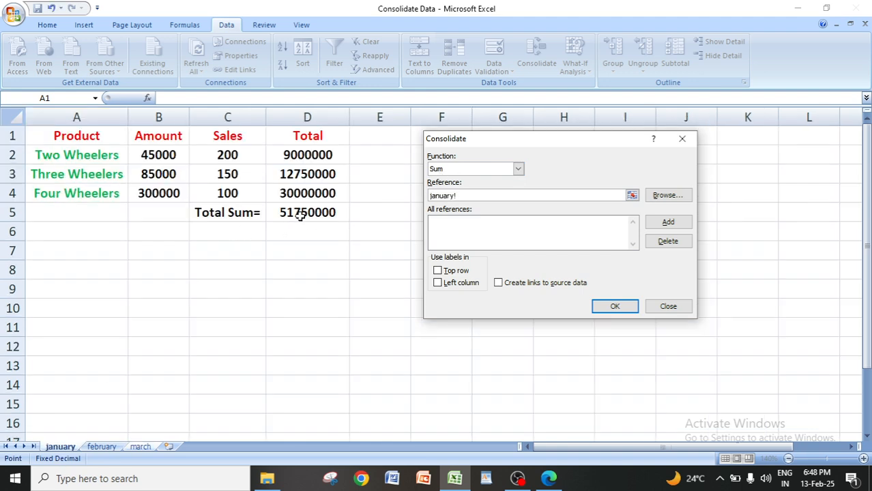
left_click(103, 447)
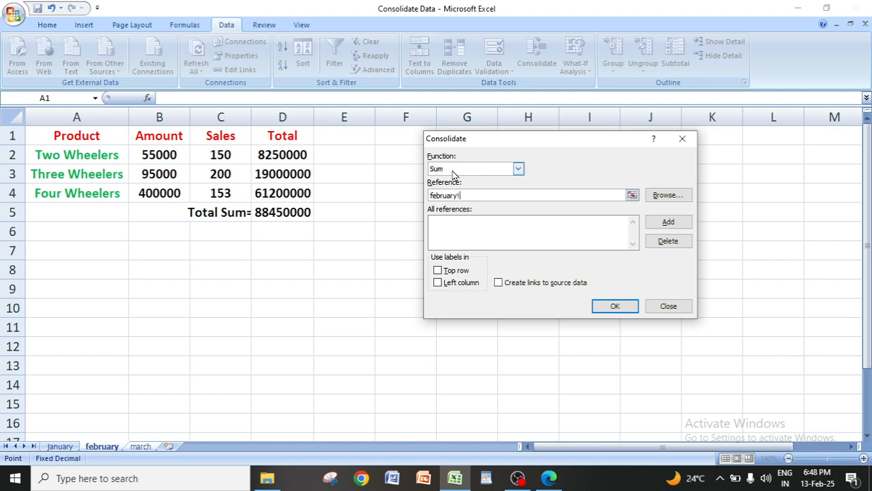
left_click(518, 169)
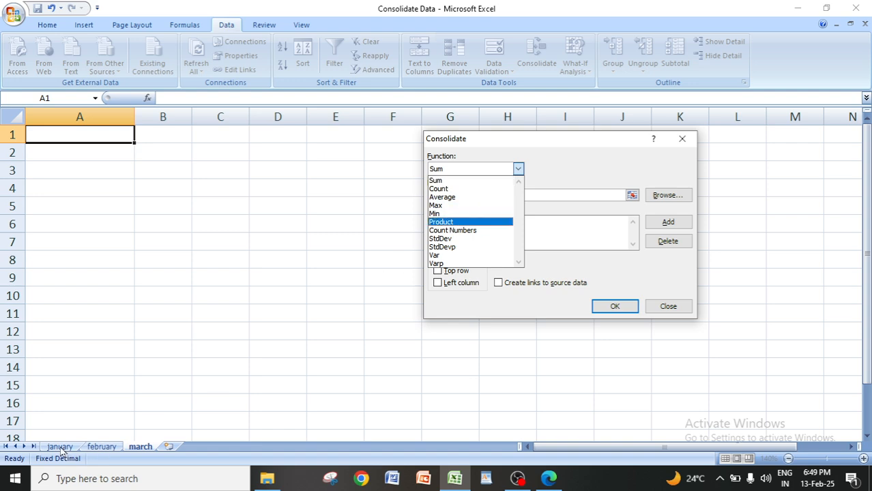
left_click(457, 181)
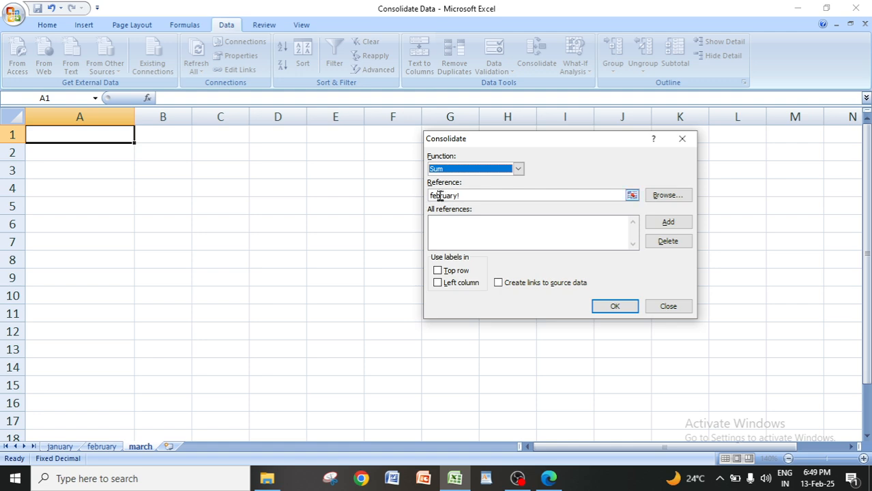
Clear the incomplete february! entry from the consolidation reference.
left_click(469, 196)
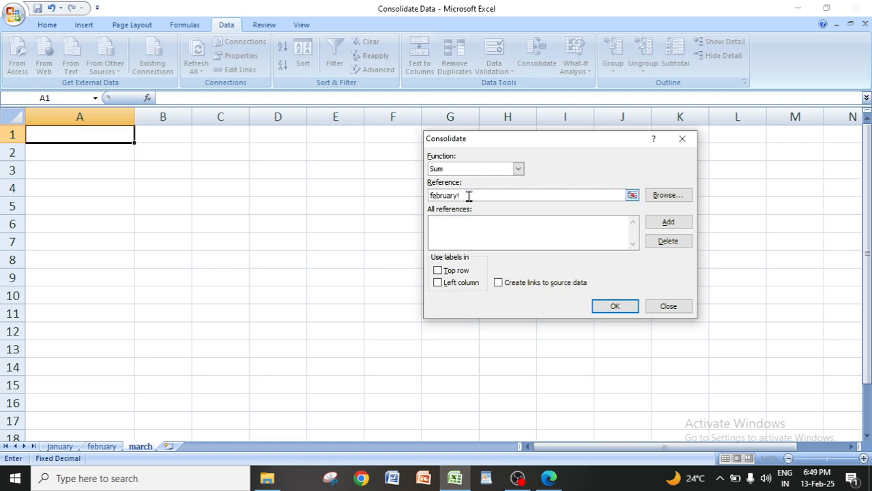
key("BackSpace")
key("BackSpace")
key("BackSpace")
key("BackSpace")
key("BackSpace")
key("BackSpace")
key("BackSpace")
key("BackSpace")
left_click(60, 446)
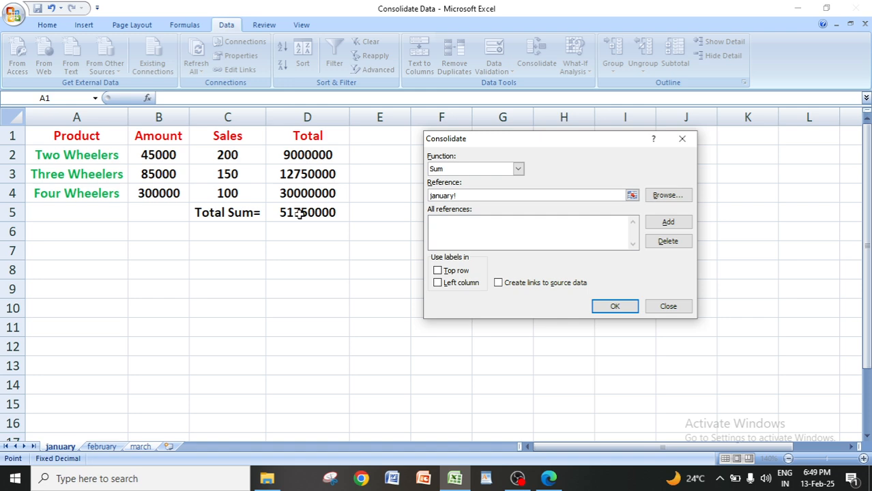
left_click(101, 447)
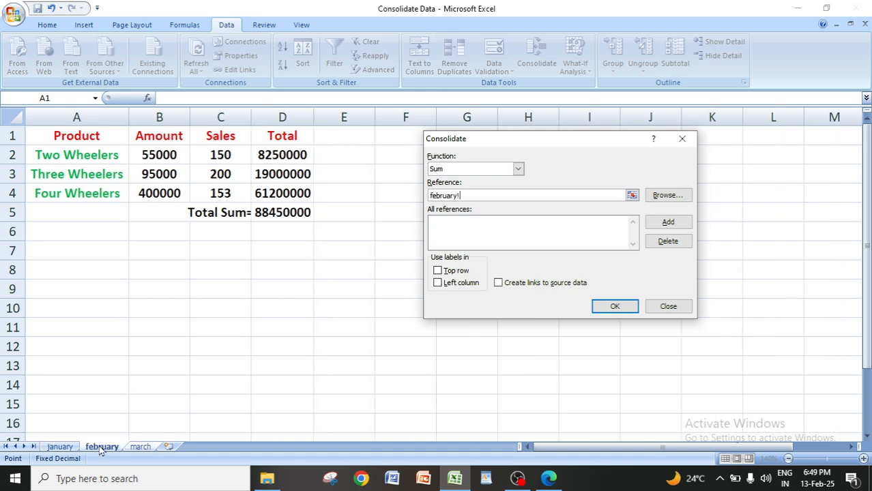
left_click(59, 447)
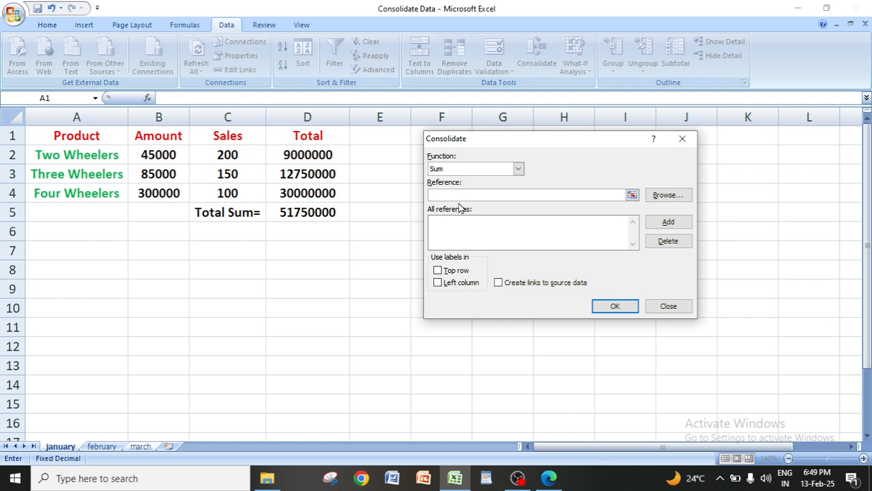
Add the total in cell D5 of the january sheet to the consolidation references.
left_click(60, 448)
left_click(307, 212)
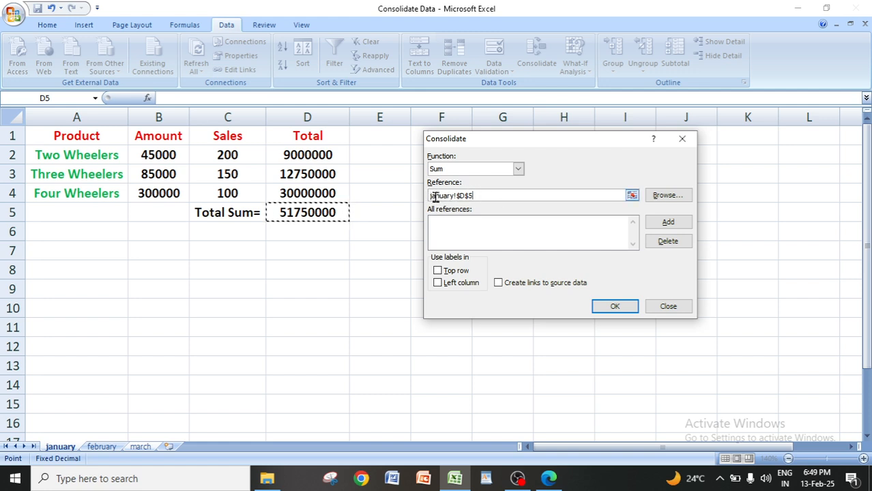
left_click(668, 223)
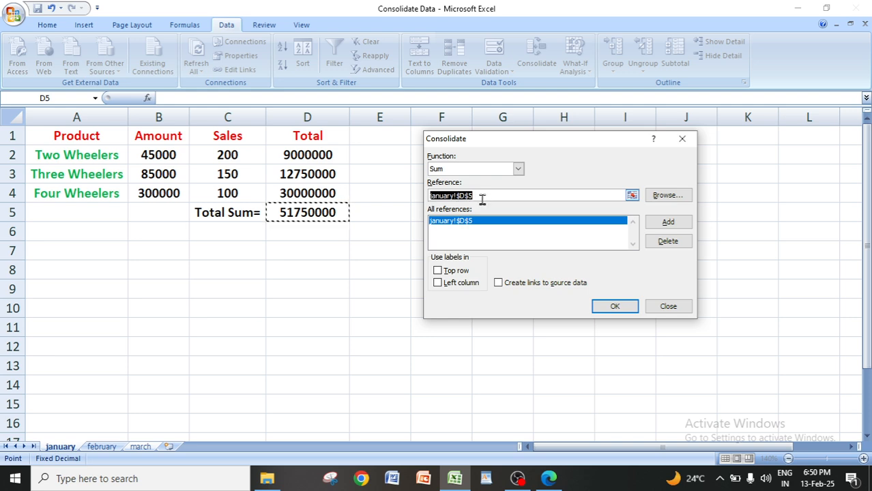
Clear the entered reference and add cell D5 of the february sheet to the consolidation references.
key("BackSpace")
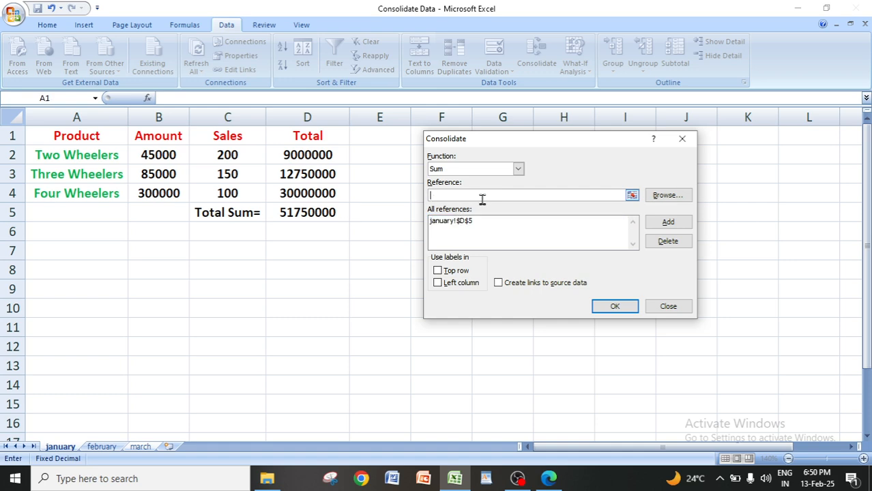
left_click(101, 447)
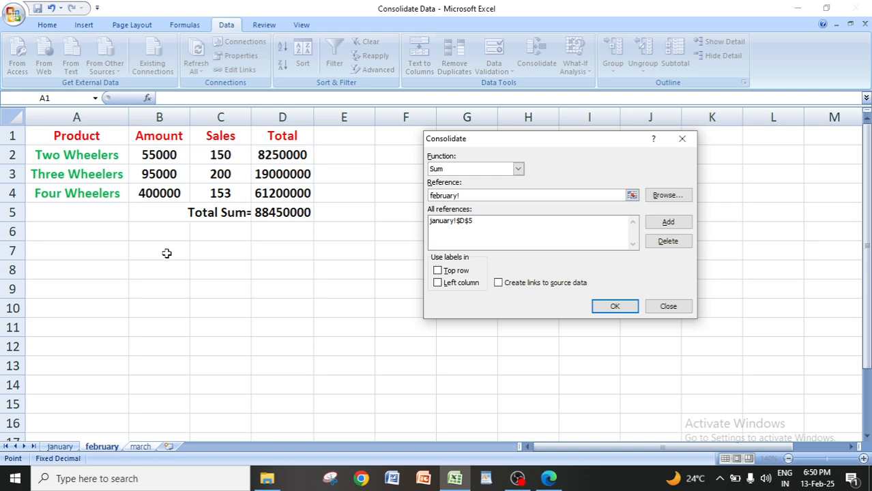
left_click(279, 212)
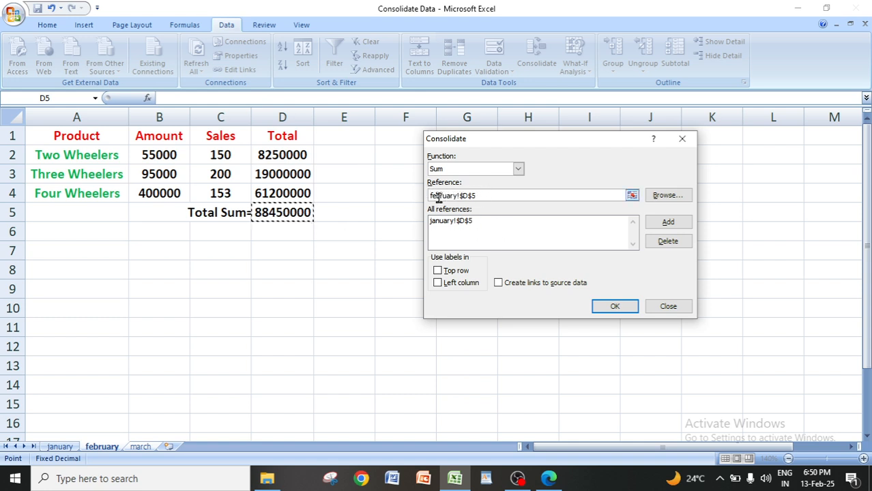
left_click(668, 222)
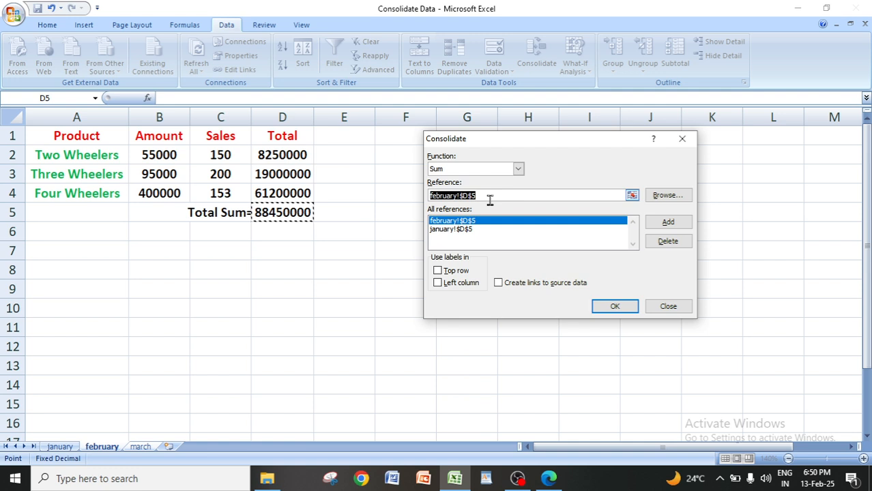
Empty the reference entry and run the consolidation into cell A1 of the march sheet.
key("BackSpace")
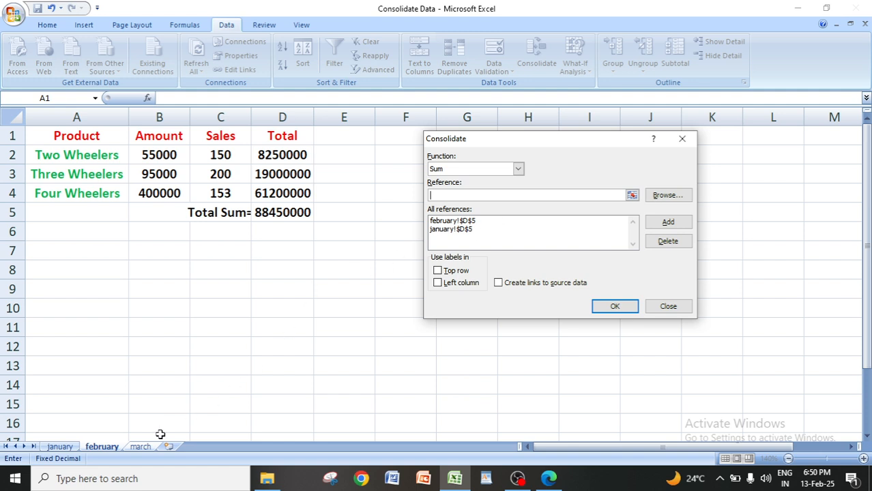
left_click(140, 448)
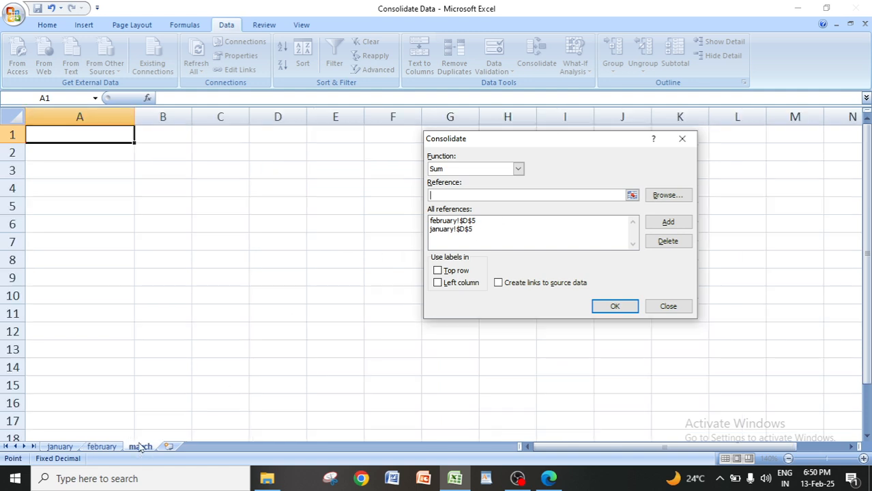
left_click(92, 136)
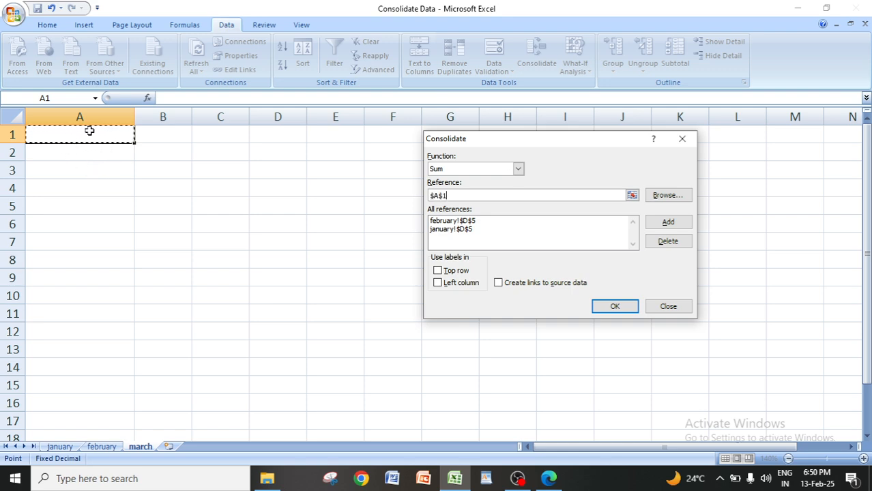
left_click(450, 194)
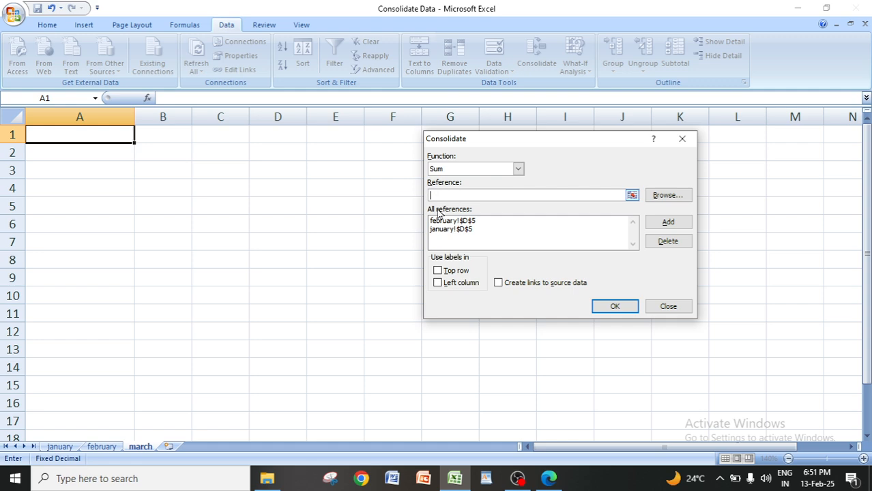
left_click(613, 308)
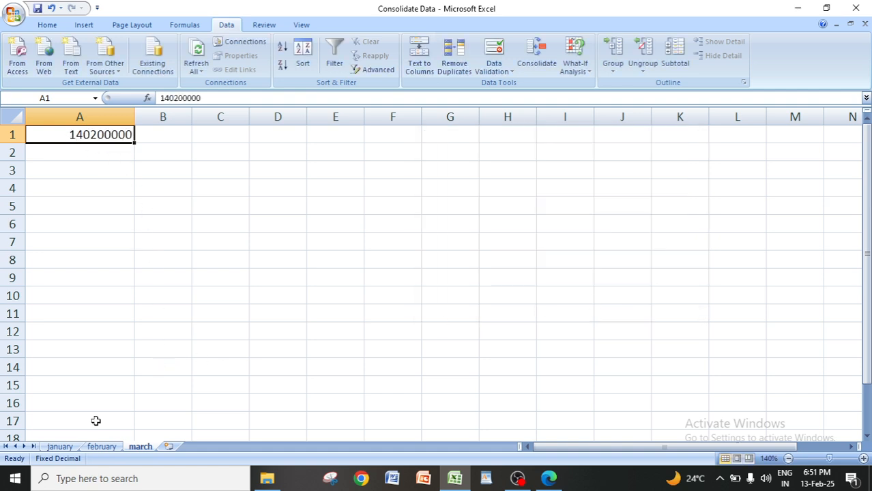
Compare the totals in cell D5 of the january and february sheets with the consolidated value in the march sheet.
left_click(67, 450)
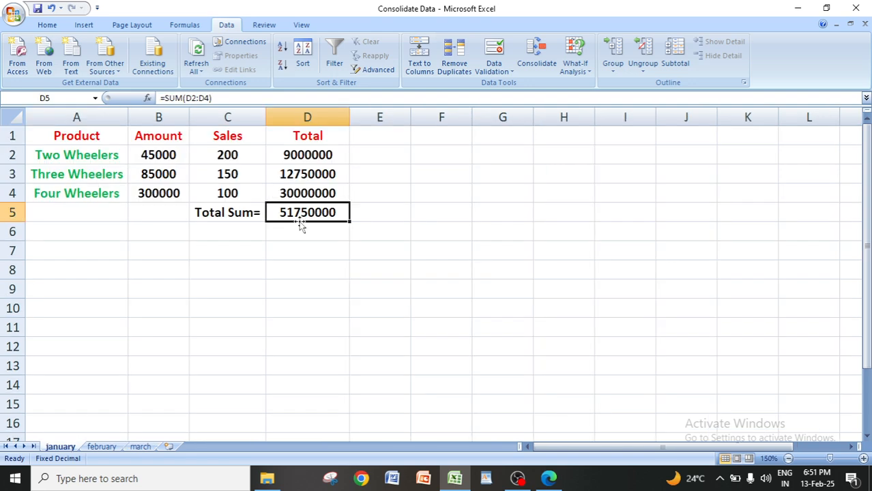
left_click(103, 449)
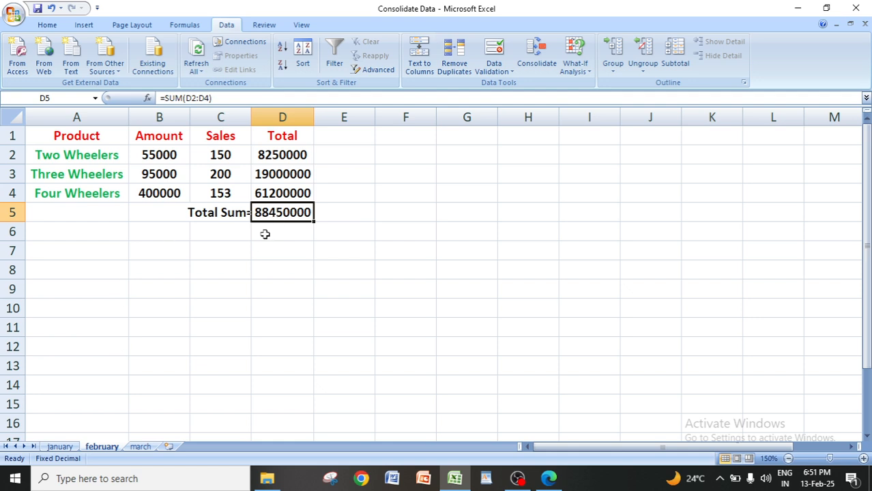
left_click(69, 451)
left_click(105, 452)
left_click(140, 447)
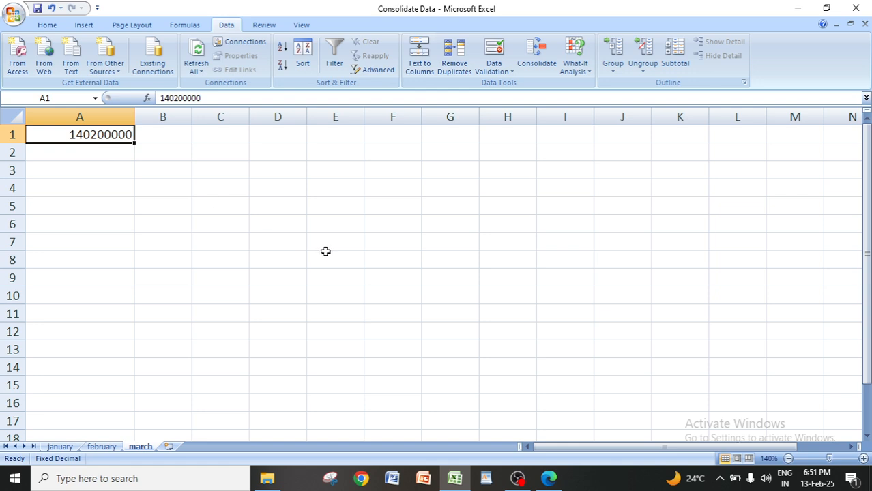
Save the workbook with the consolidated total.
left_click(13, 14)
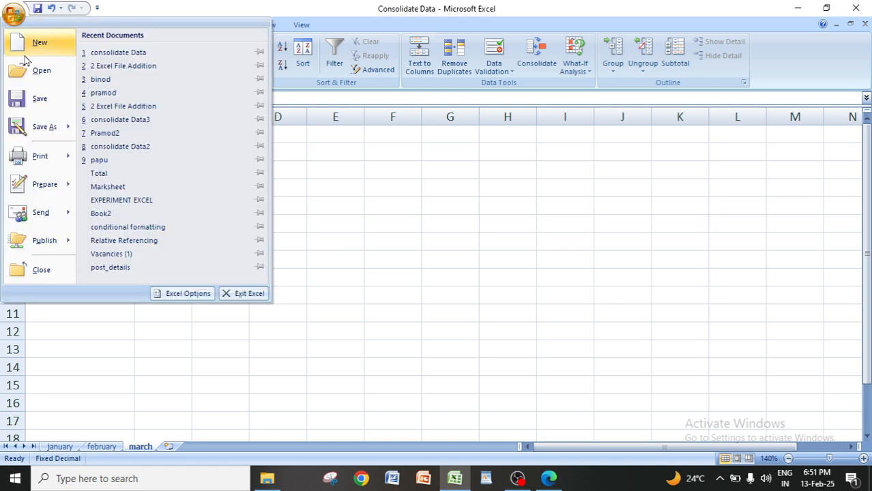
left_click(41, 101)
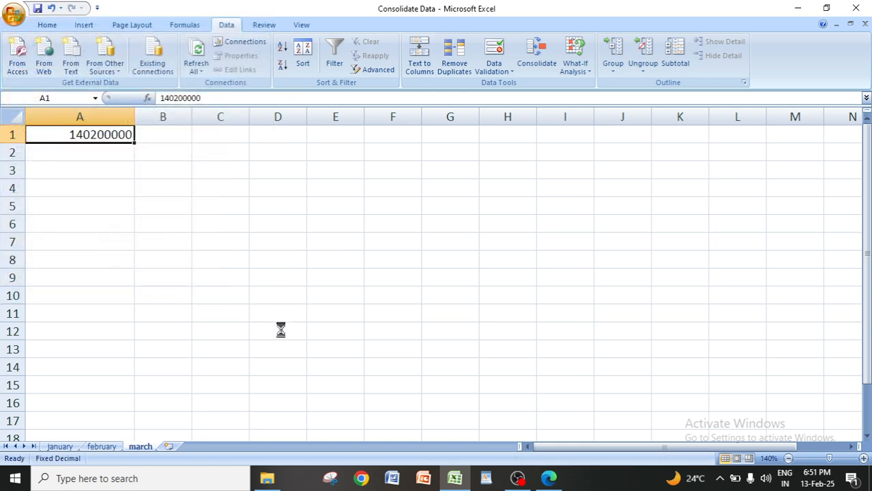
Review the january and february sales tables and the consolidated result in the march sheet.
left_click(60, 447)
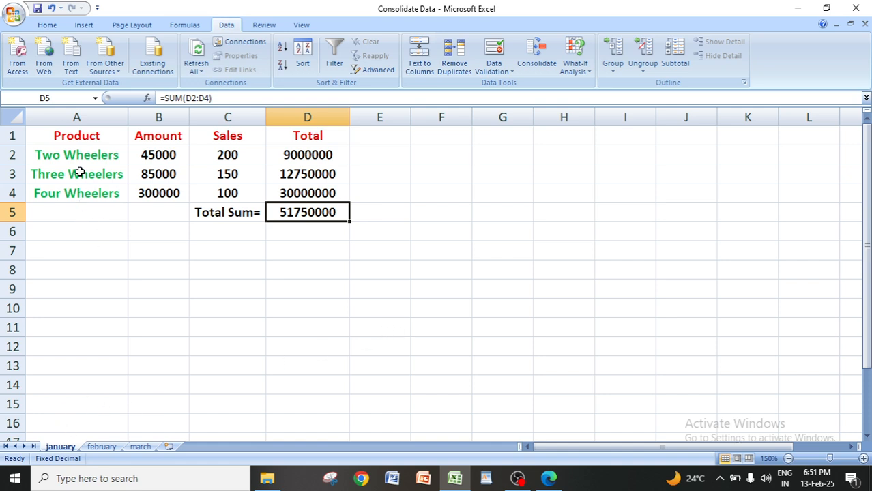
left_click(109, 447)
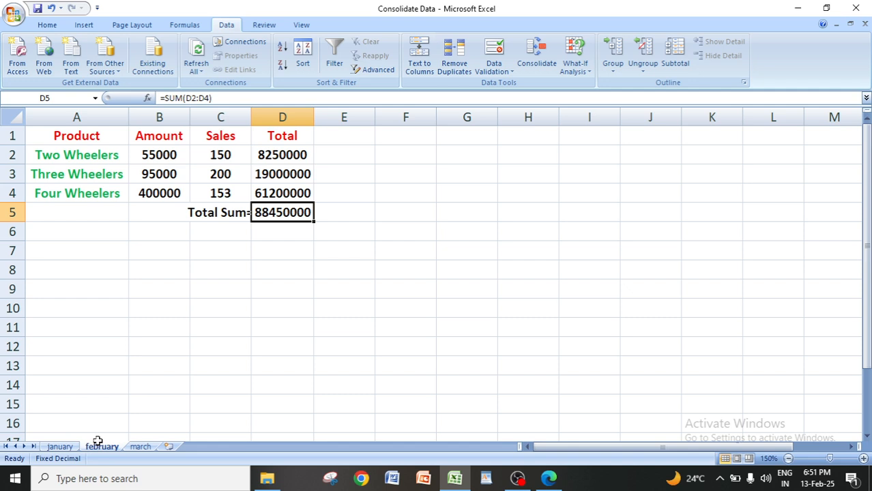
left_click(142, 448)
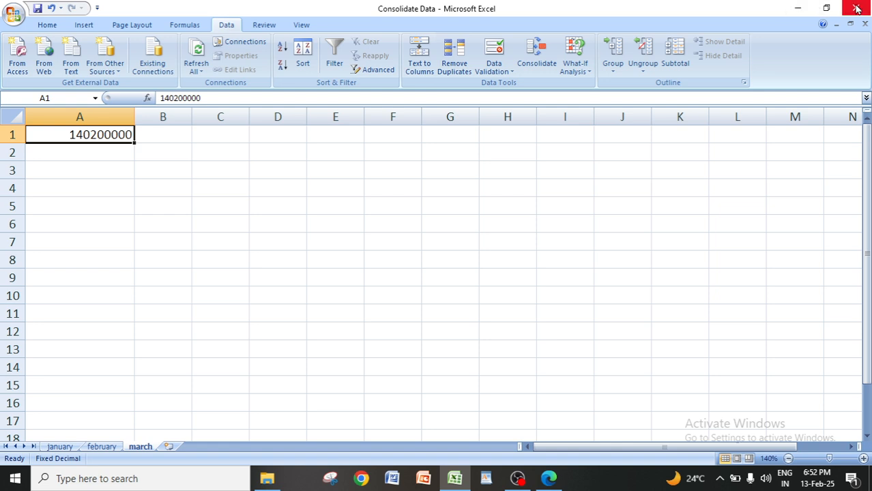
Save the workbook again and close Excel.
left_click(13, 14)
left_click(40, 101)
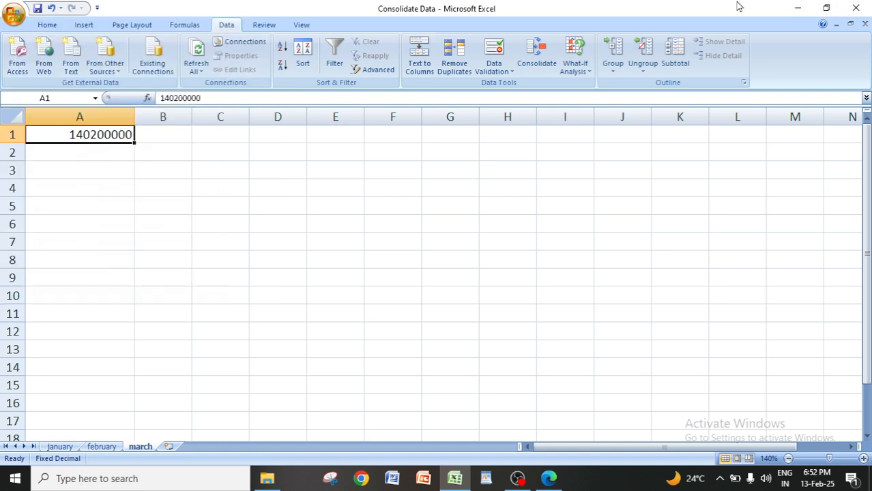
left_click(855, 5)
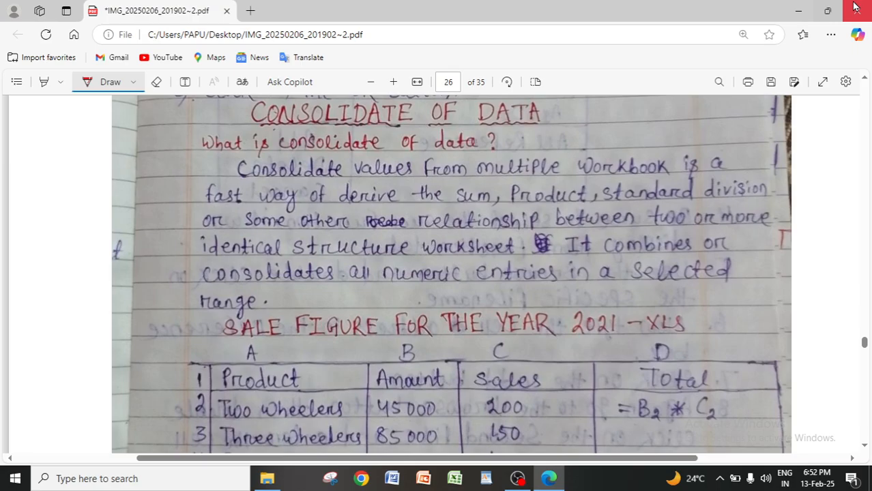
Reopen the Consolidate Data workbook from the desktop and check the totals on its january and february sheets.
left_click(798, 8)
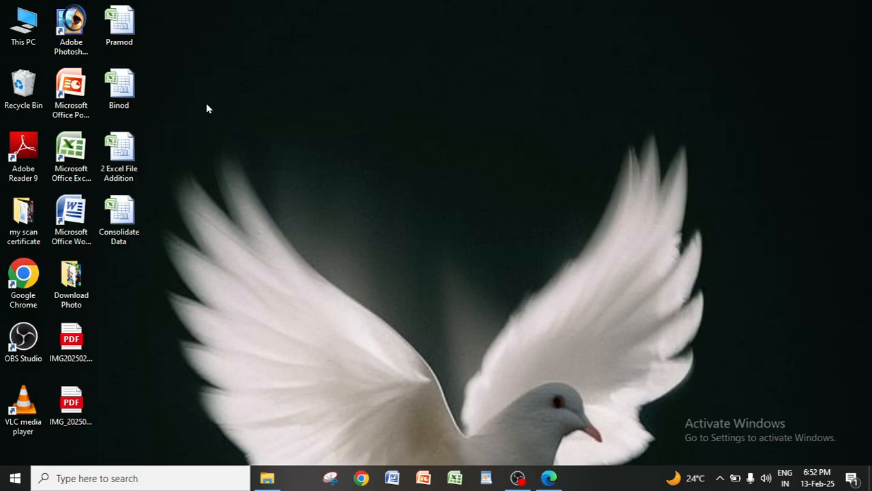
double_click(124, 225)
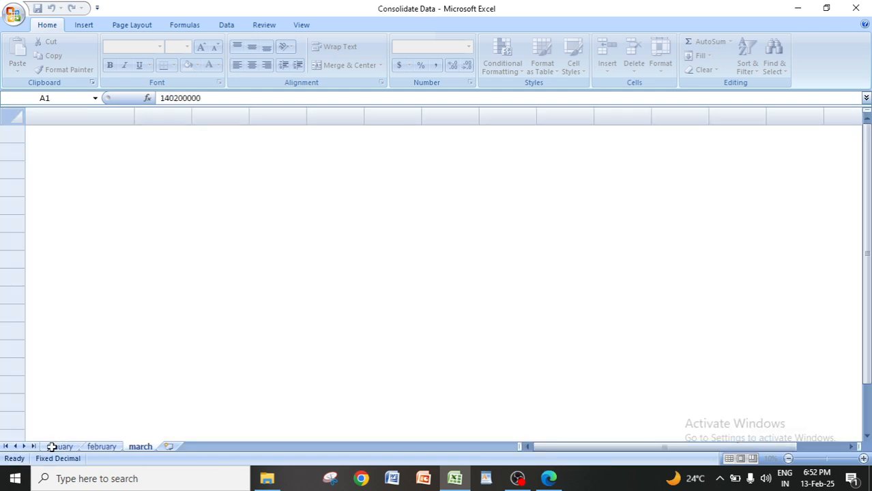
left_click(60, 447)
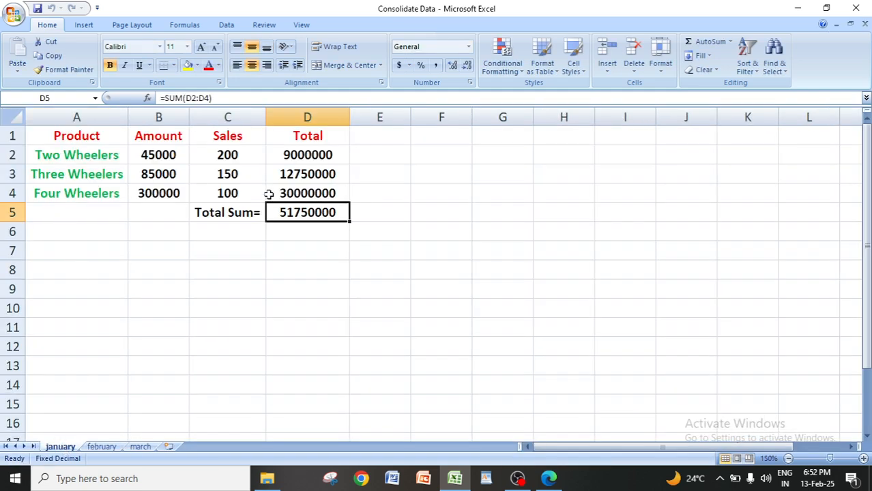
left_click(111, 448)
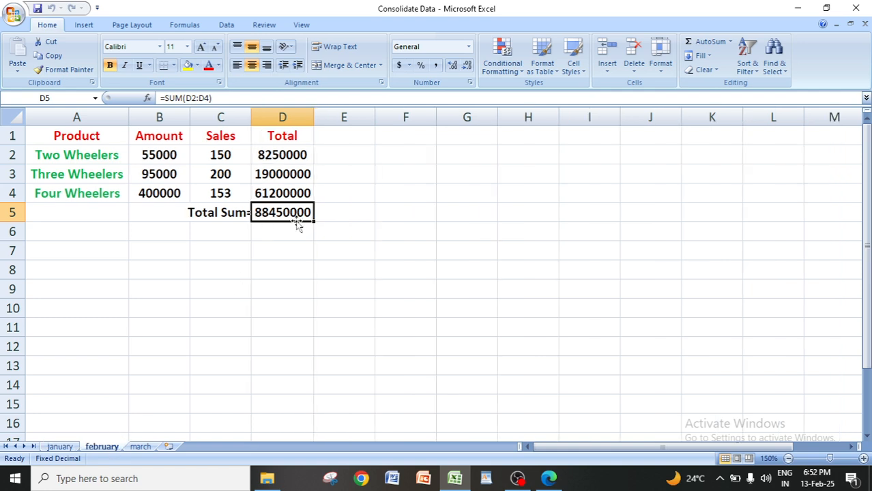
Check the march sheet of the Consolidate Data workbook and open the 2 Excel File Addition workbook from the desktop.
left_click(140, 447)
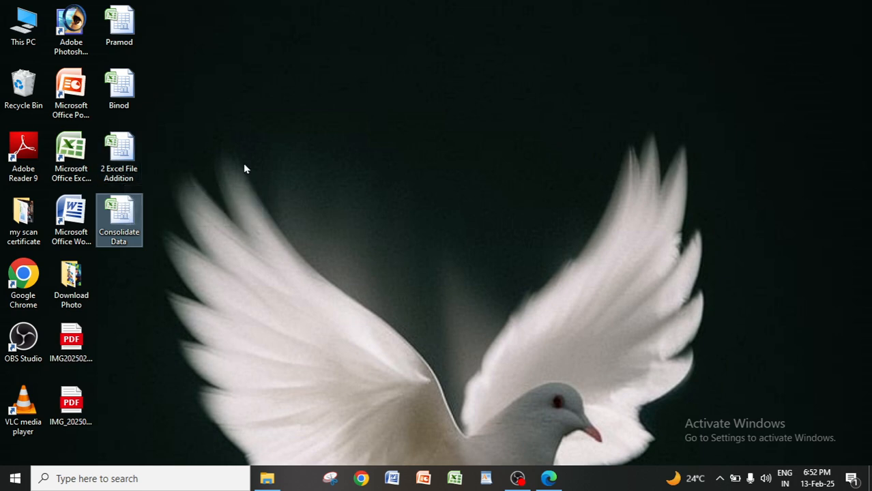
left_click(124, 159)
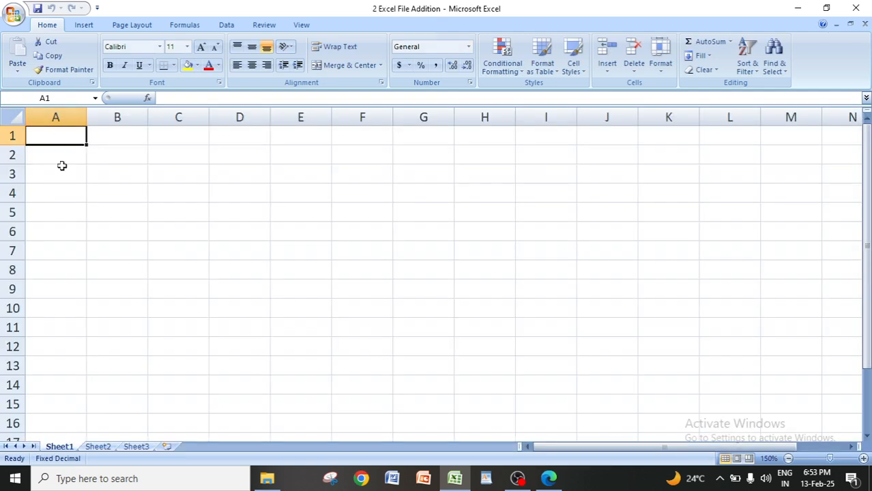
left_click(793, 8)
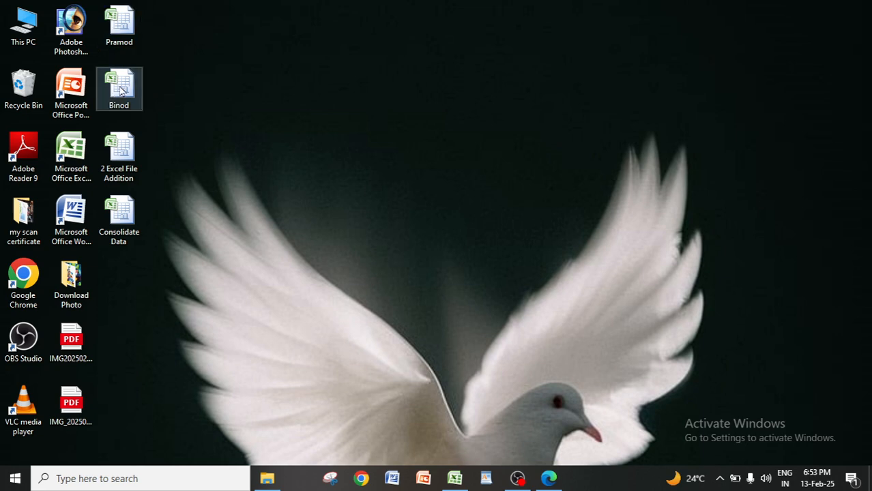
Open the Pramod and Binod workbooks from the desktop and widen column A in Binod to fit the product names.
double_click(126, 29)
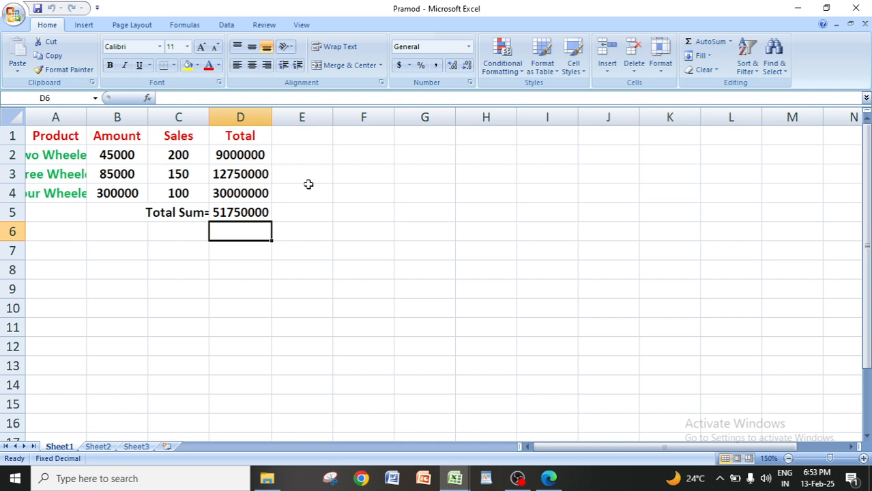
double_click(126, 77)
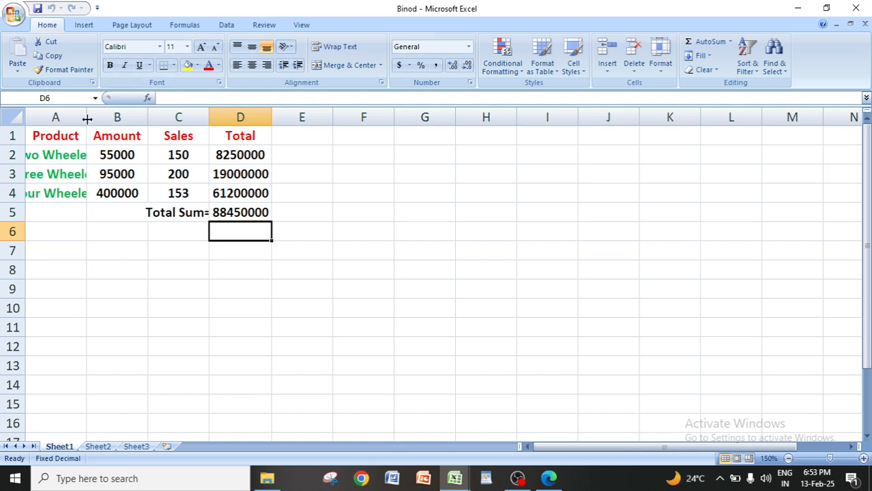
left_click_drag(87, 118, 127, 123)
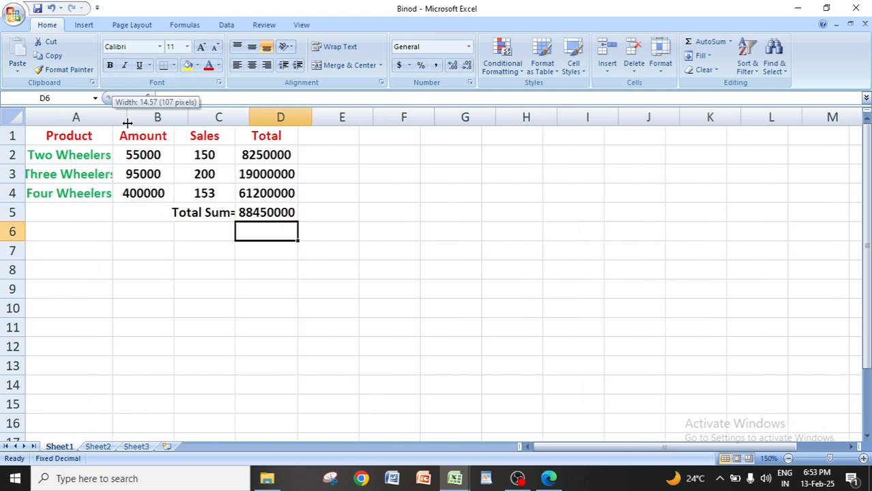
left_click(798, 9)
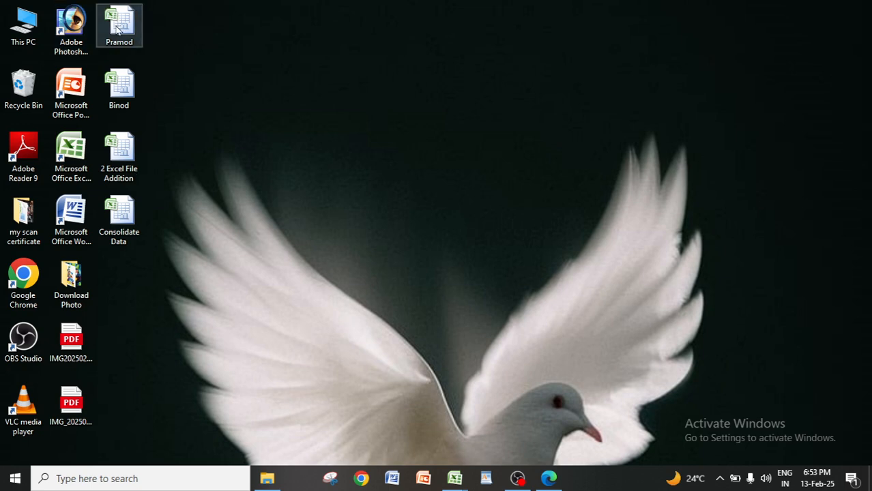
Widen column A in the Pramod workbook to fit the product names and review the sales table in Binod.
mouse_move(454, 478)
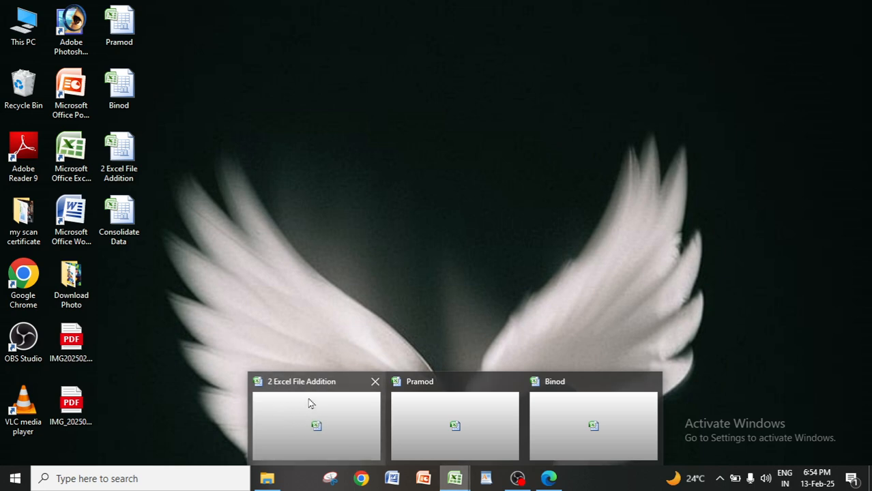
left_click(423, 423)
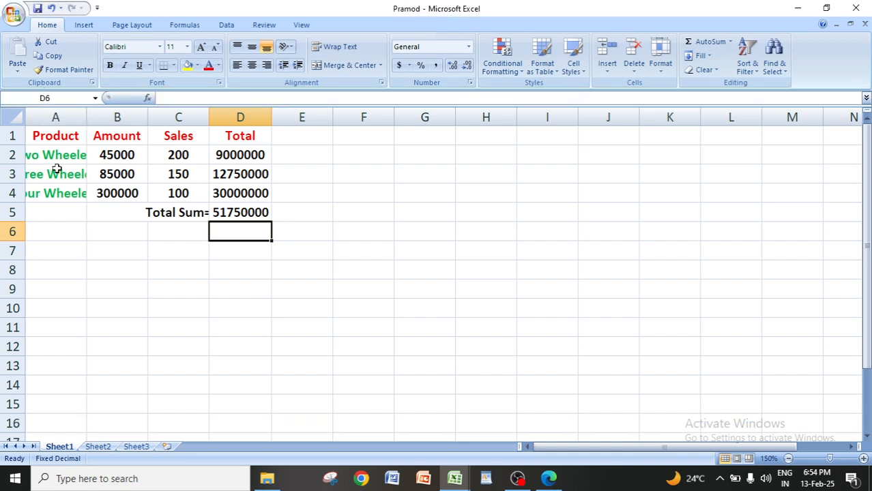
left_click_drag(86, 118, 132, 119)
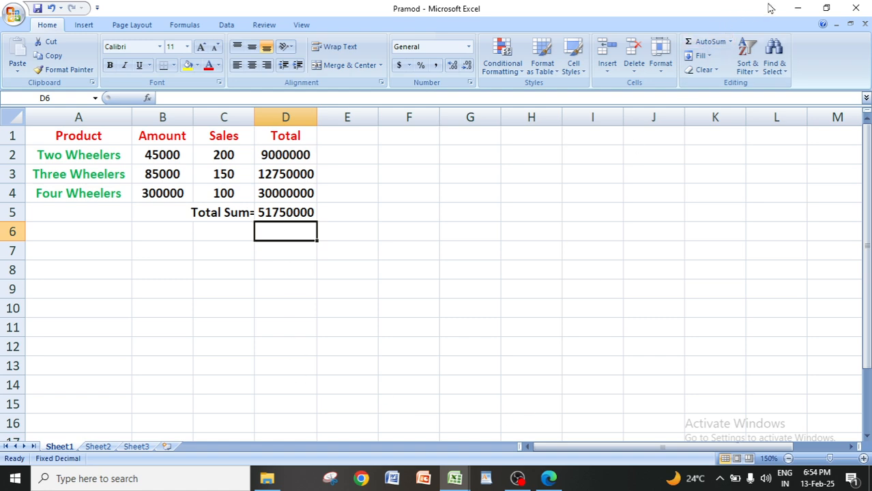
left_click(798, 8)
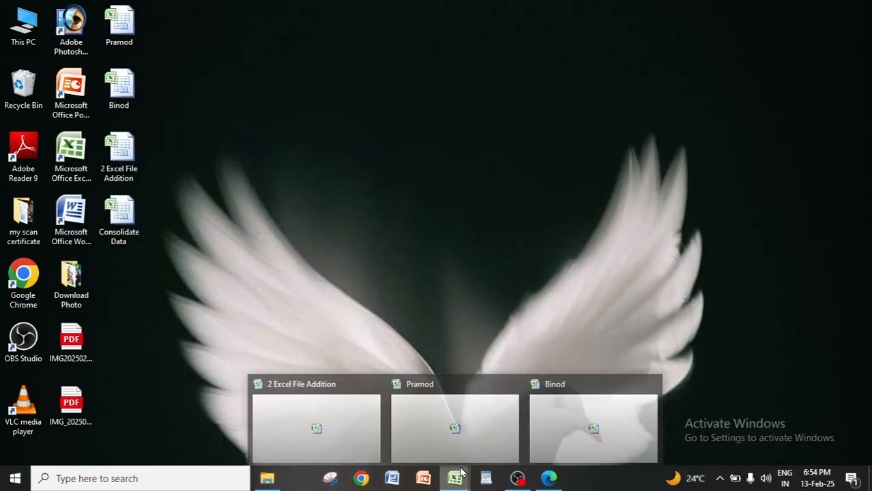
left_click(578, 417)
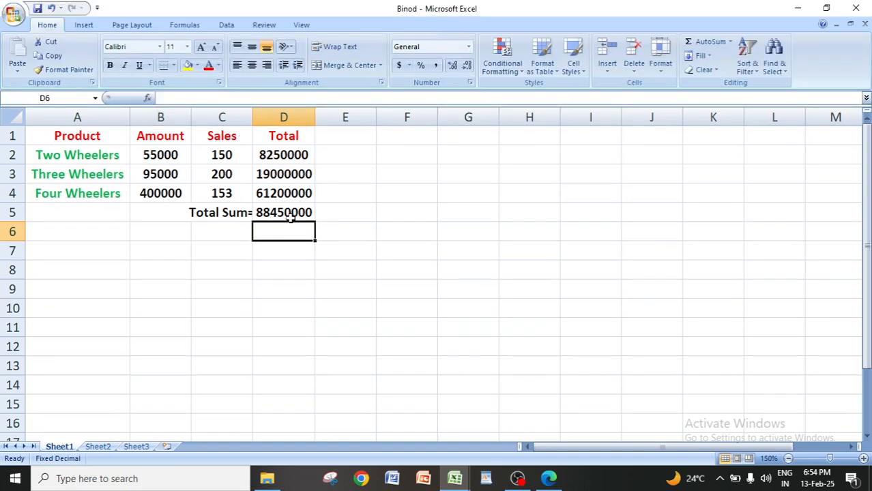
left_click(807, 6)
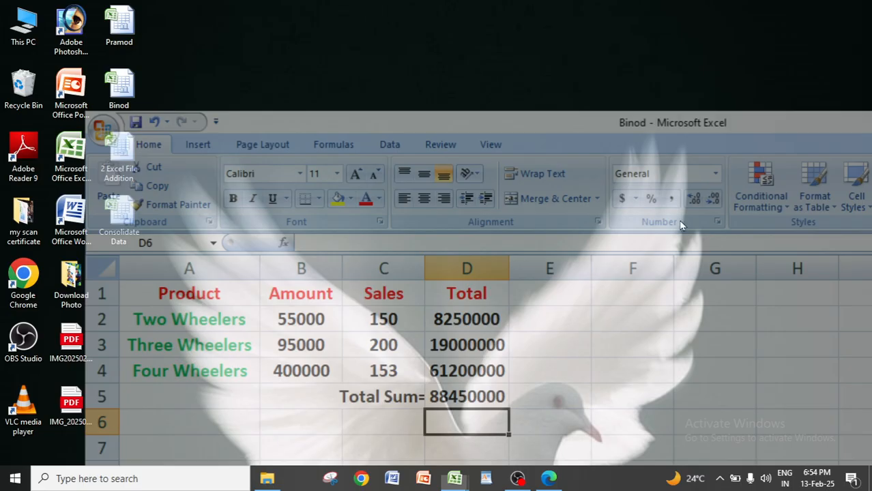
Start a Sum consolidation in cell A1 of 2 Excel File Addition and add cell D5 of Pramod's Sheet1 as a reference.
mouse_move(457, 483)
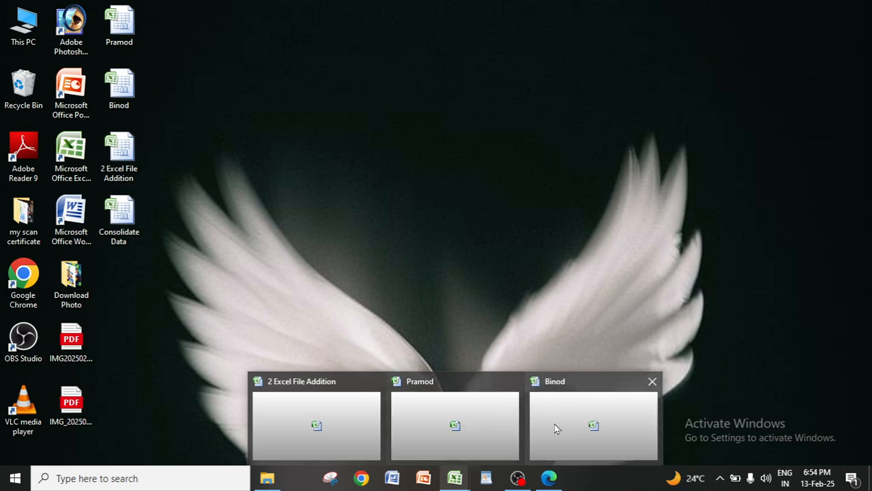
left_click(291, 415)
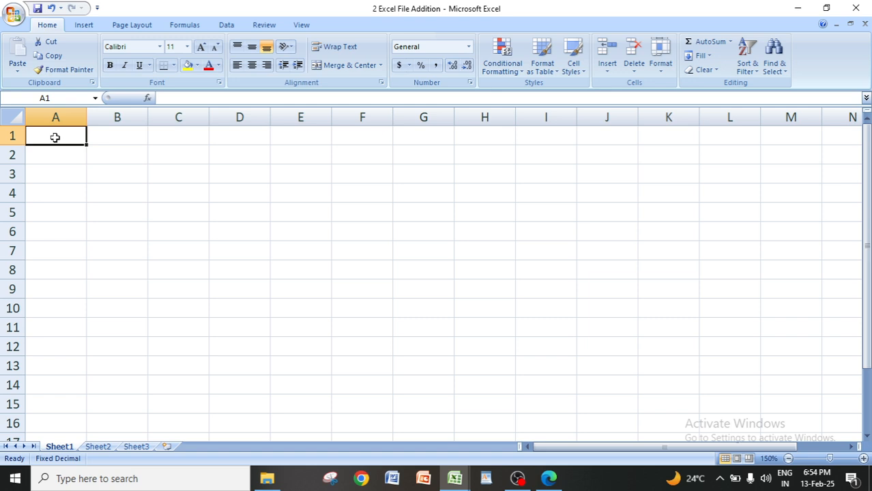
left_click(230, 26)
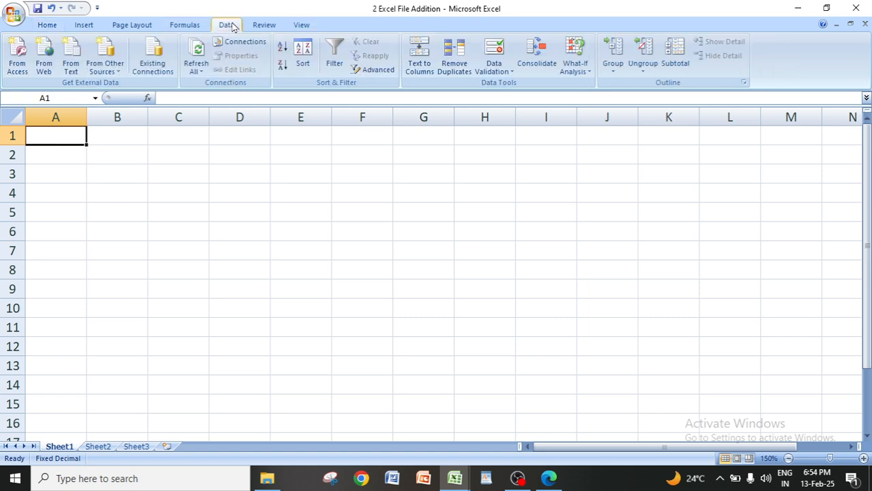
left_click(539, 52)
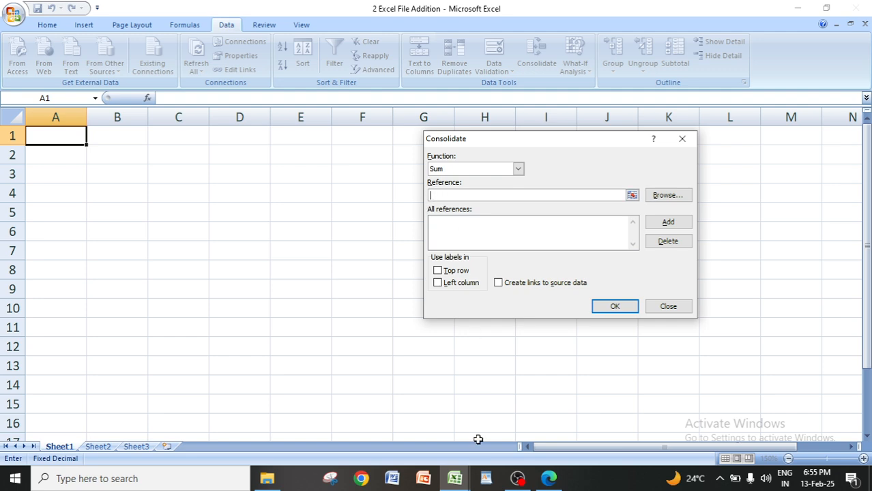
left_click(453, 475)
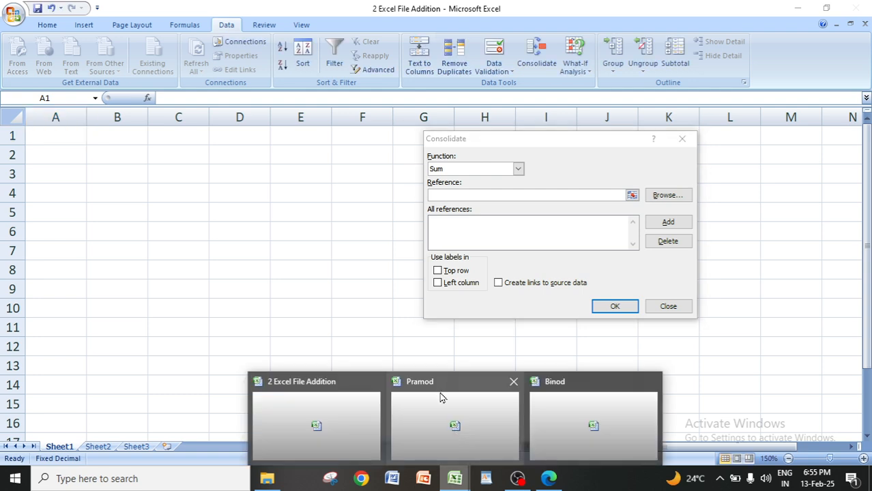
left_click(440, 407)
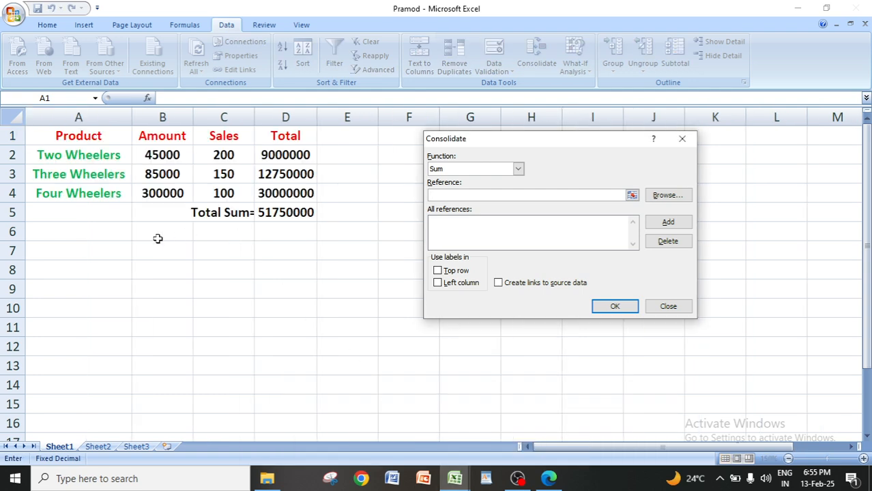
left_click(290, 216)
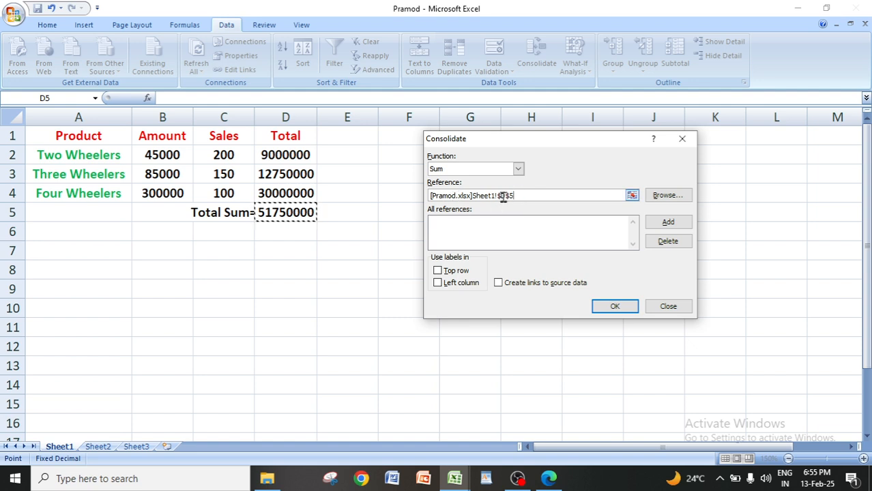
left_click(668, 223)
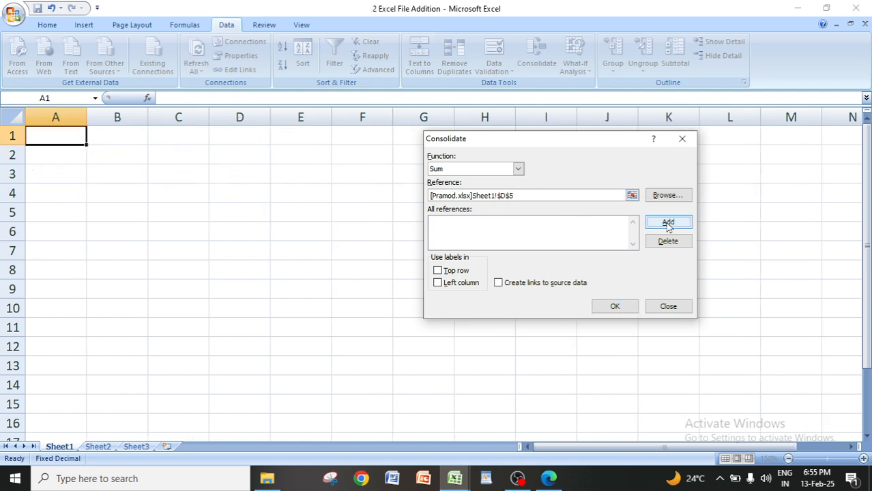
left_click(668, 226)
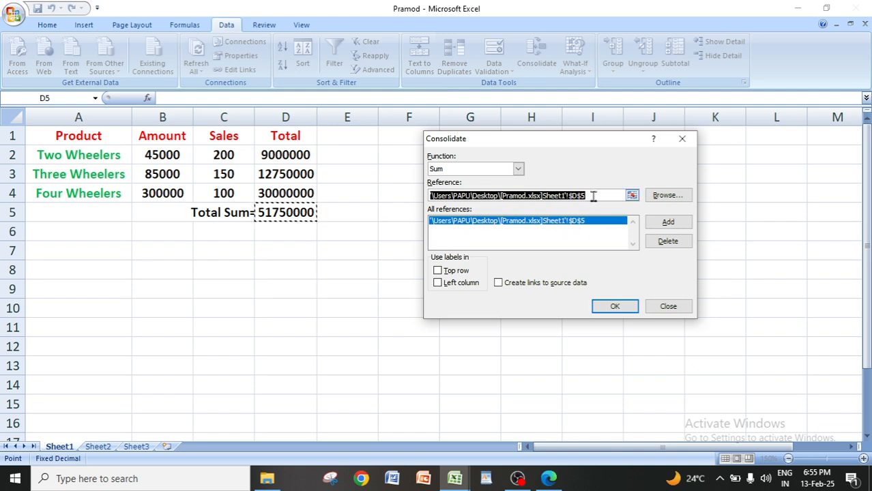
key("BackSpace")
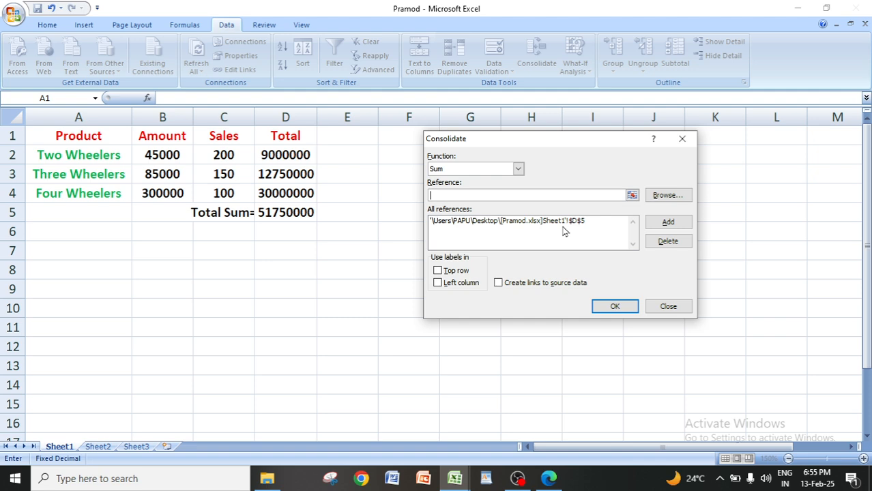
Add cell D5 of Sheet1 in the Binod workbook as the second consolidation reference and clear the reference entry.
mouse_move(455, 487)
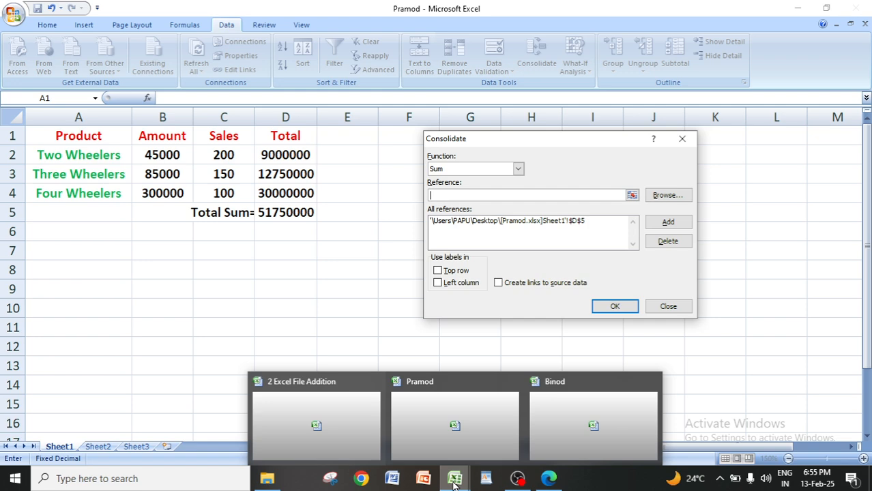
left_click(578, 413)
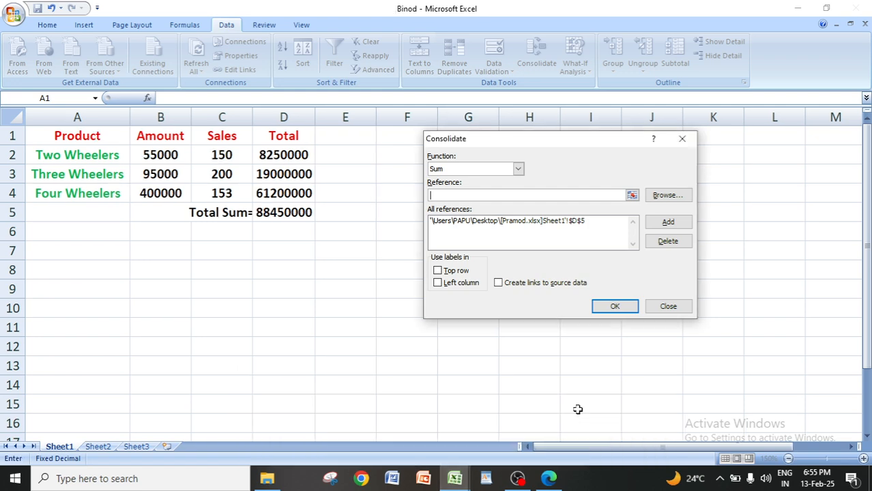
left_click(284, 213)
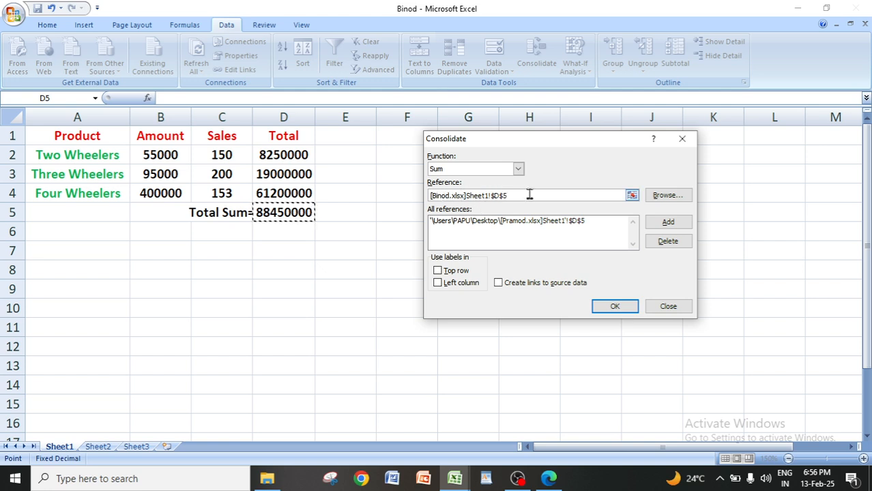
left_click(670, 222)
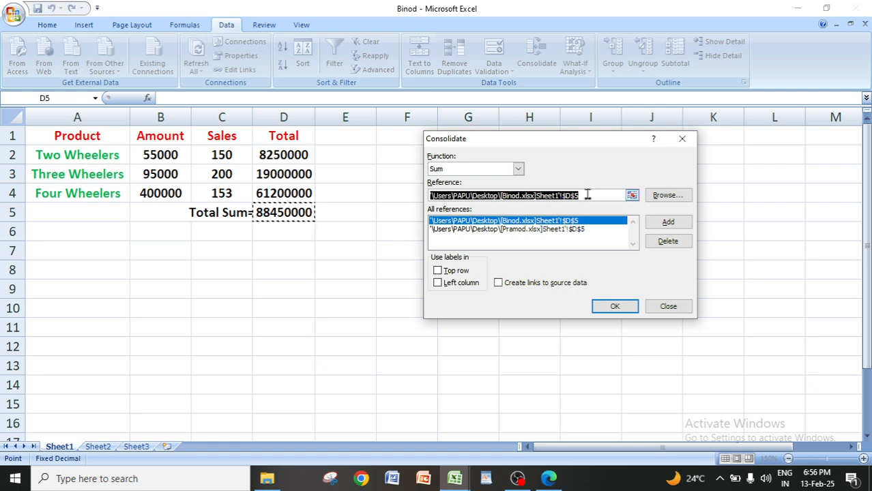
key("BackSpace")
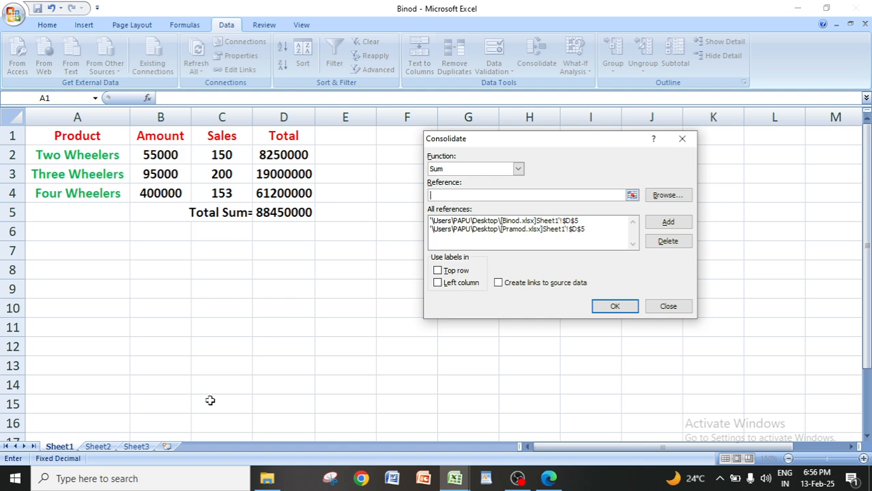
Apply the consolidation in the 2 Excel File Addition workbook and widen column A to show the full total.
left_click(452, 480)
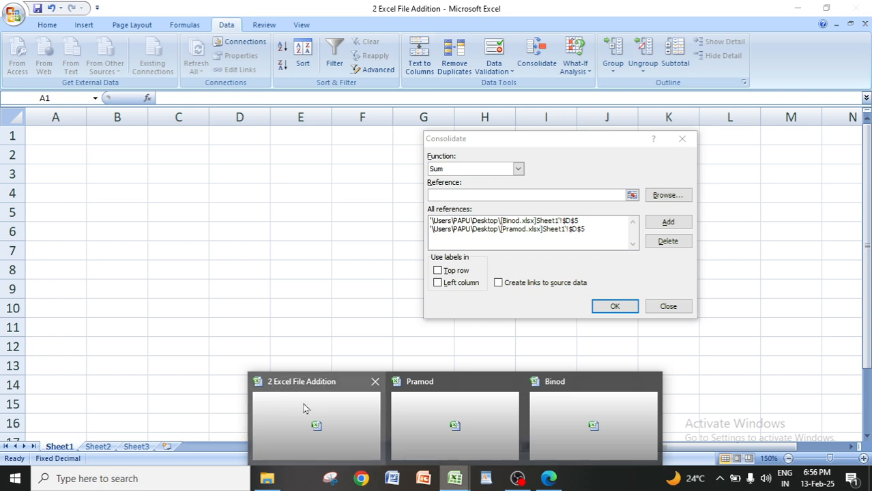
left_click(327, 426)
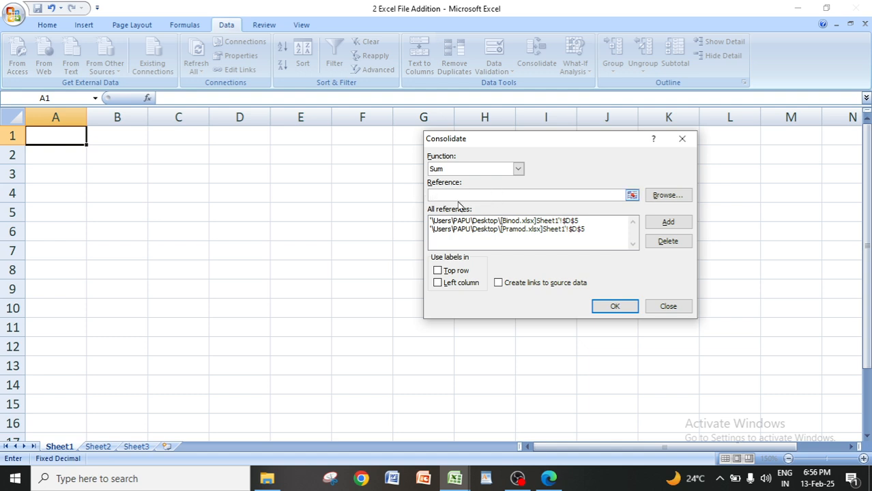
left_click(614, 307)
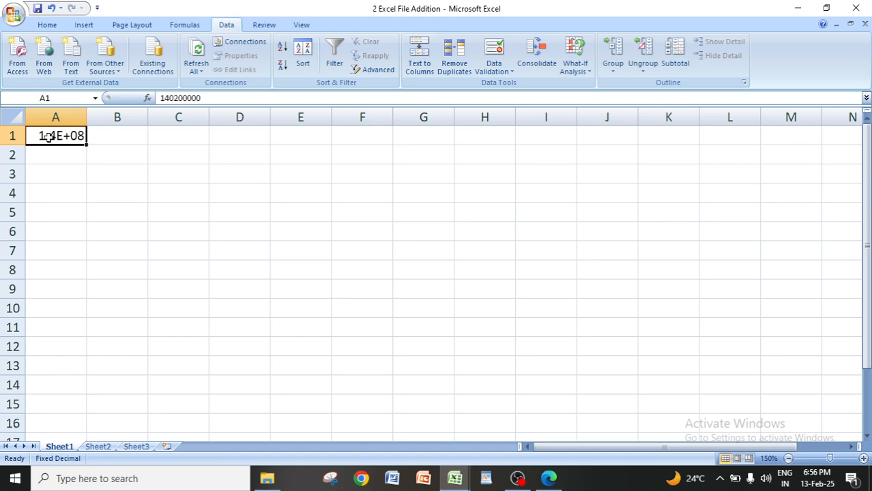
left_click_drag(86, 117, 140, 116)
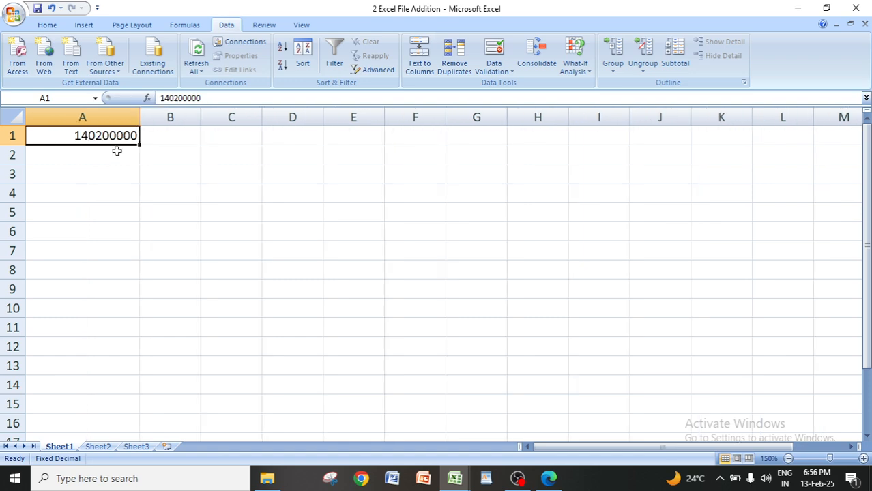
Save the 2 Excel File Addition workbook with its consolidated total and close it.
mouse_move(454, 477)
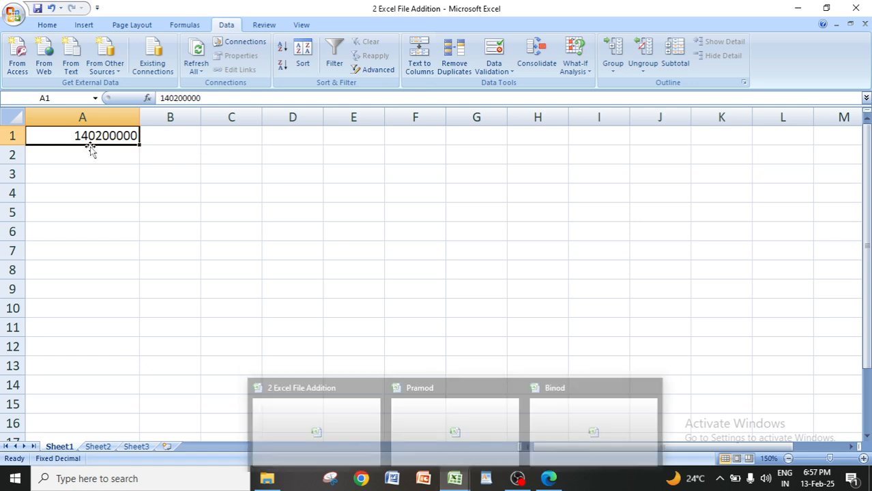
left_click(14, 17)
left_click(39, 98)
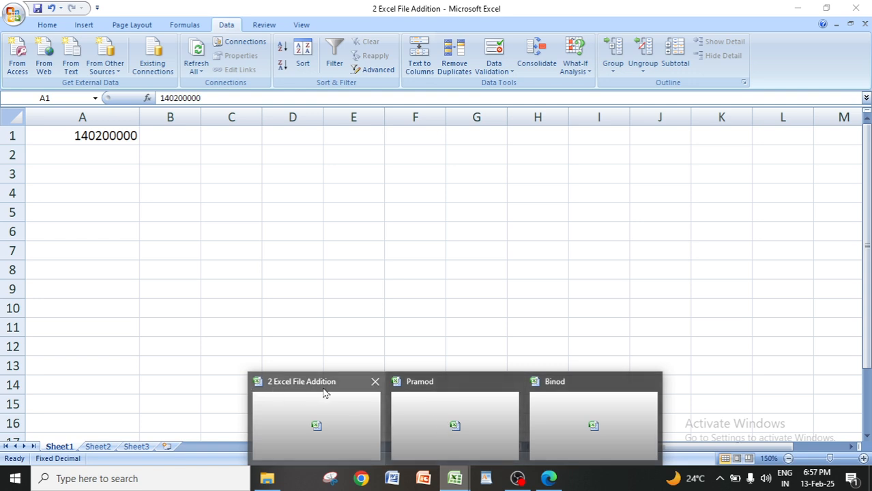
left_click(14, 13)
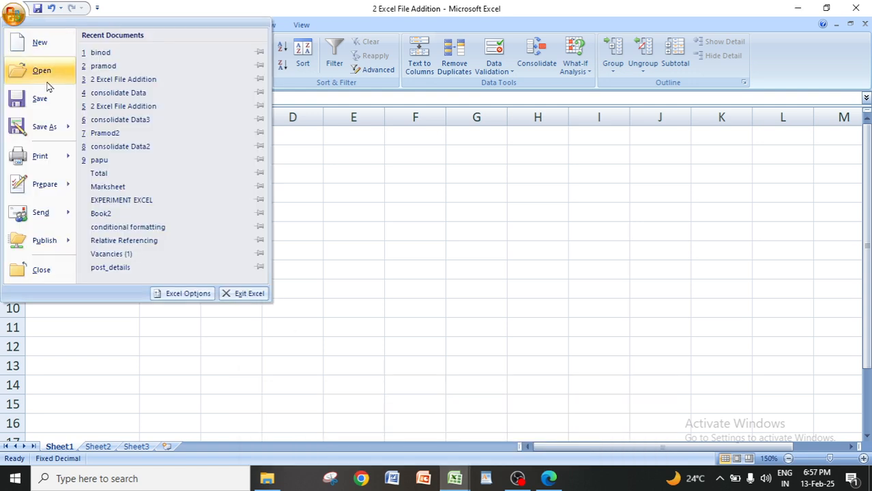
left_click(45, 98)
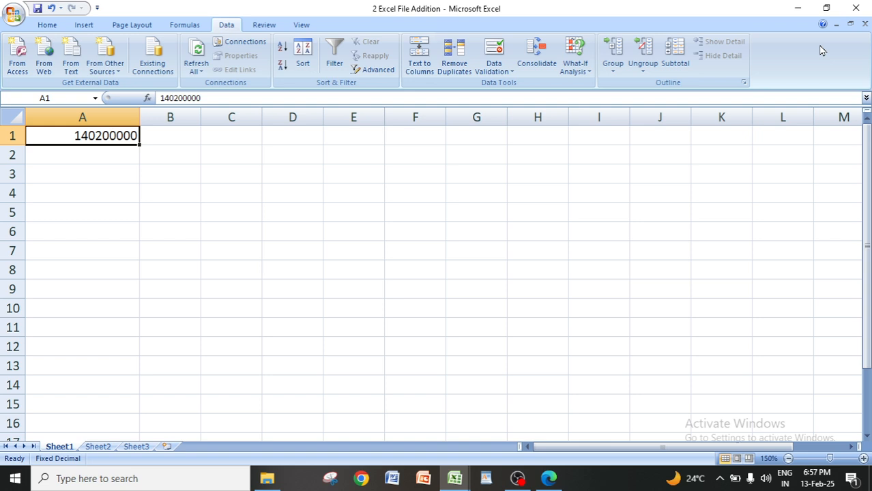
left_click(860, 7)
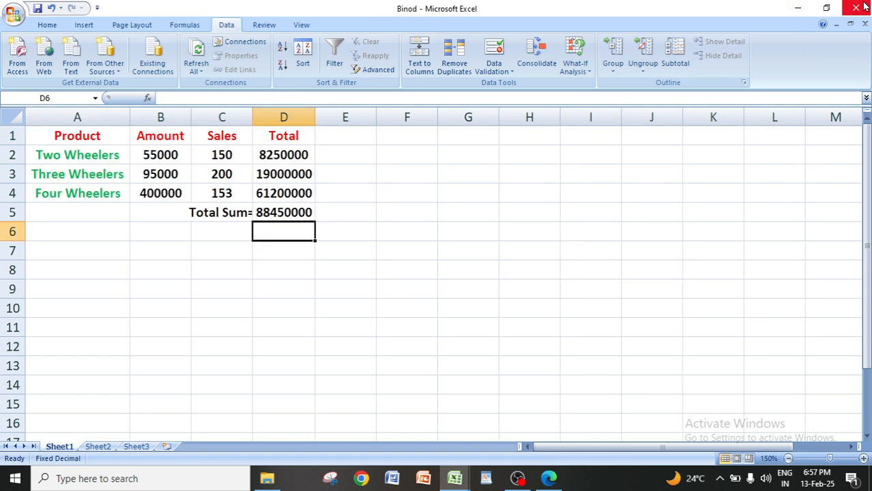
Close the Binod and Pramod workbooks without saving their changes.
left_click(856, 8)
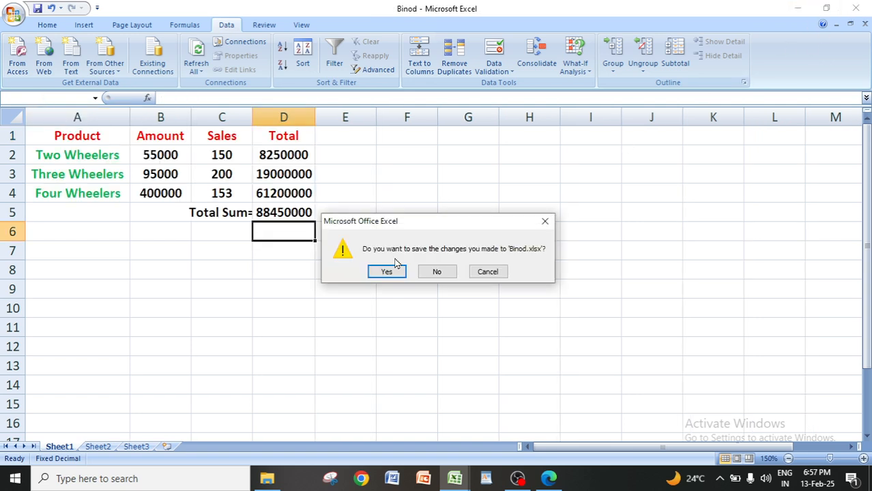
left_click(431, 273)
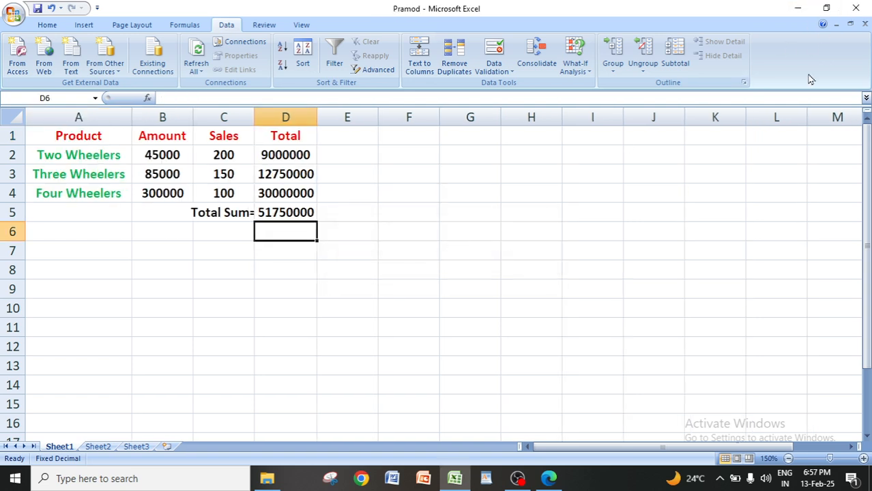
left_click(856, 7)
left_click(440, 272)
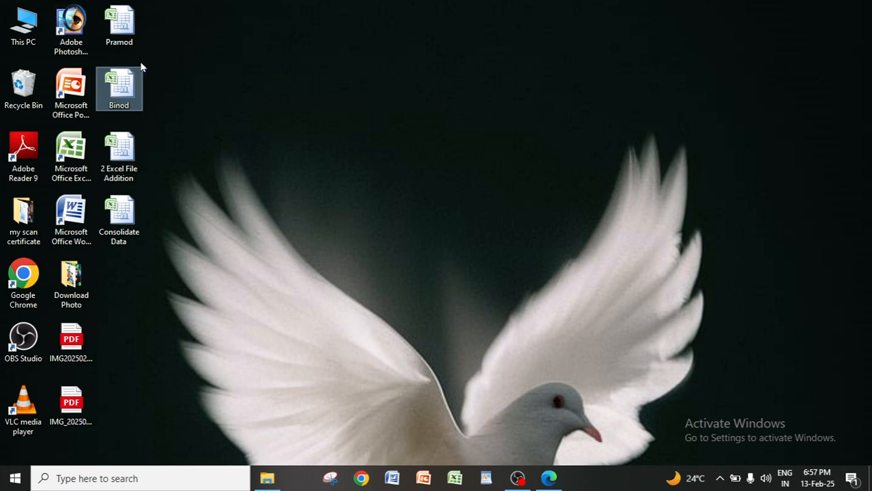
Reopen 2 Excel File Addition from the desktop to check the saved total in cell A1, and close it.
left_click(125, 33)
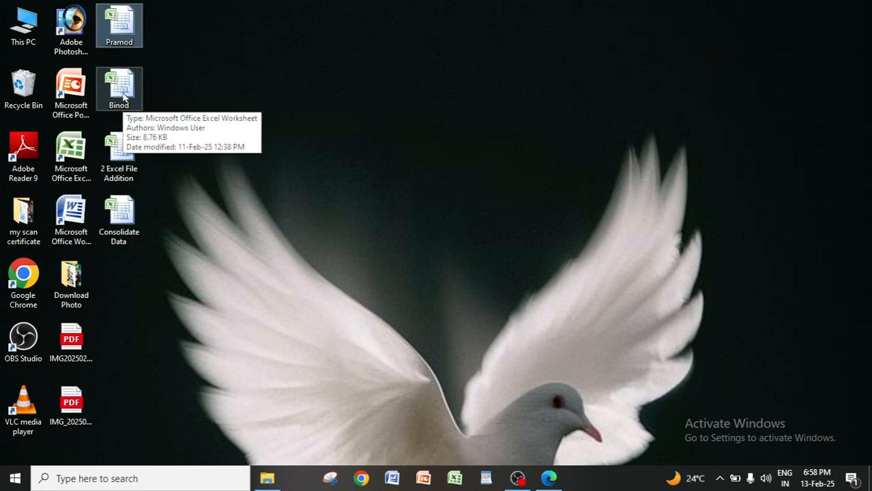
left_click(124, 156)
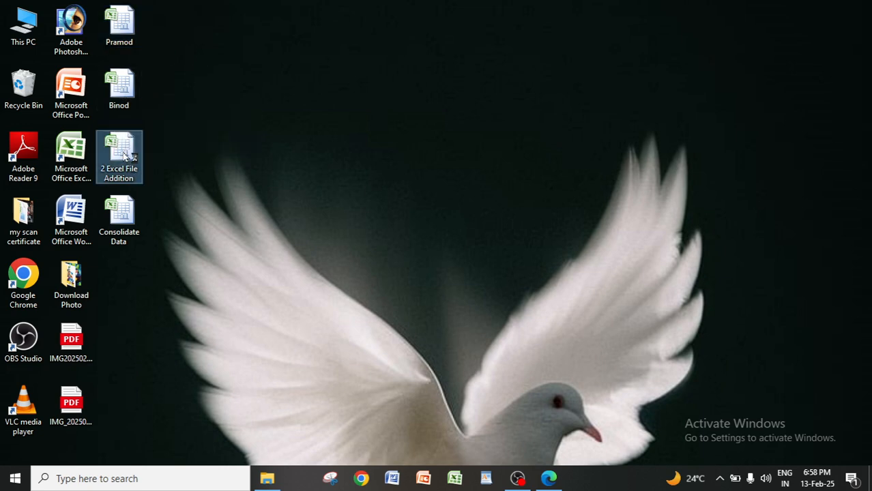
double_click(125, 155)
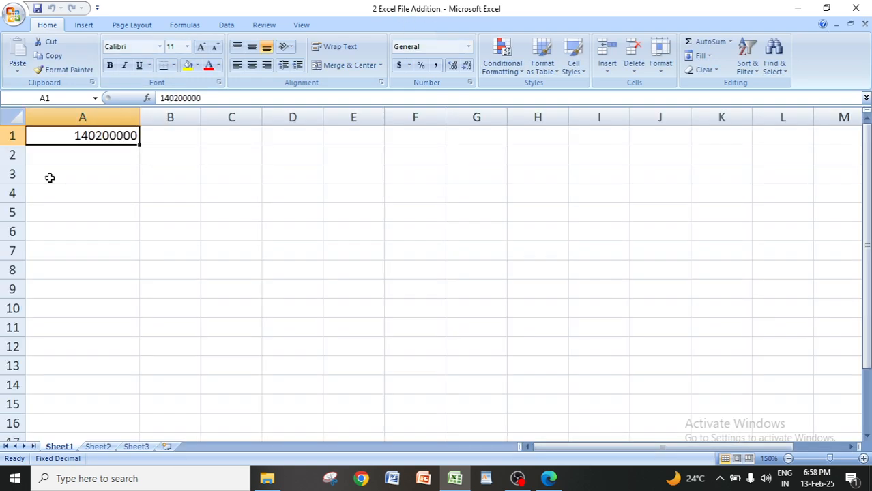
left_click(859, 7)
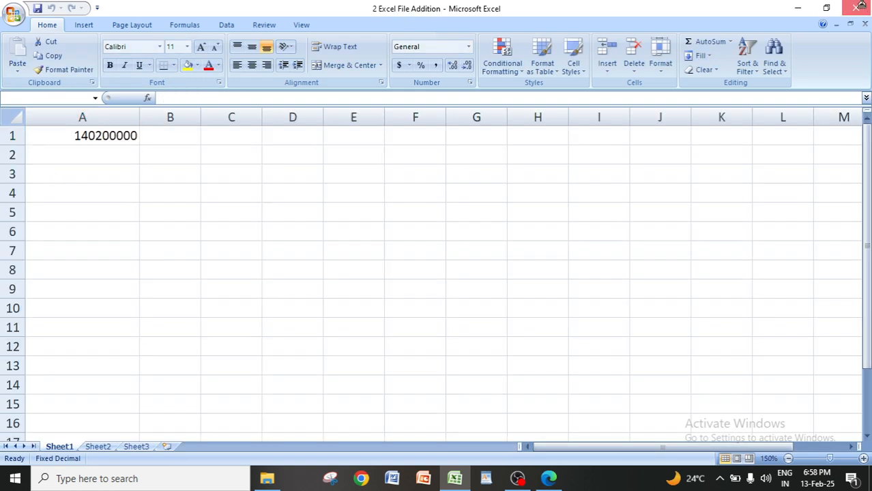
left_click(114, 41)
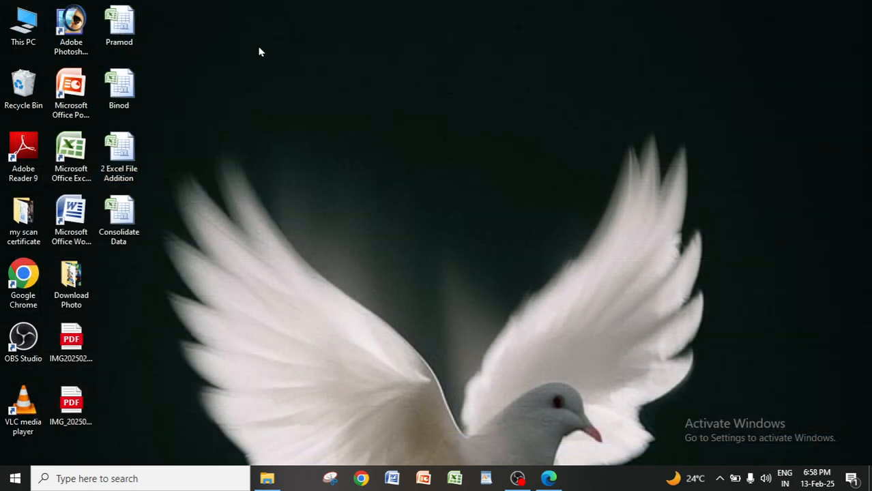
left_click(115, 172)
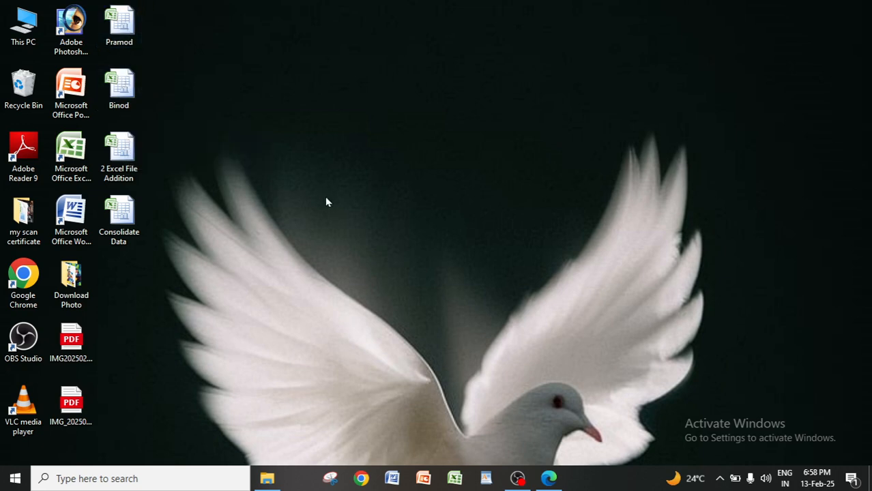
Open the Consolidate Data workbook, compare the january and february totals with the consolidated result on march, and close it.
double_click(126, 222)
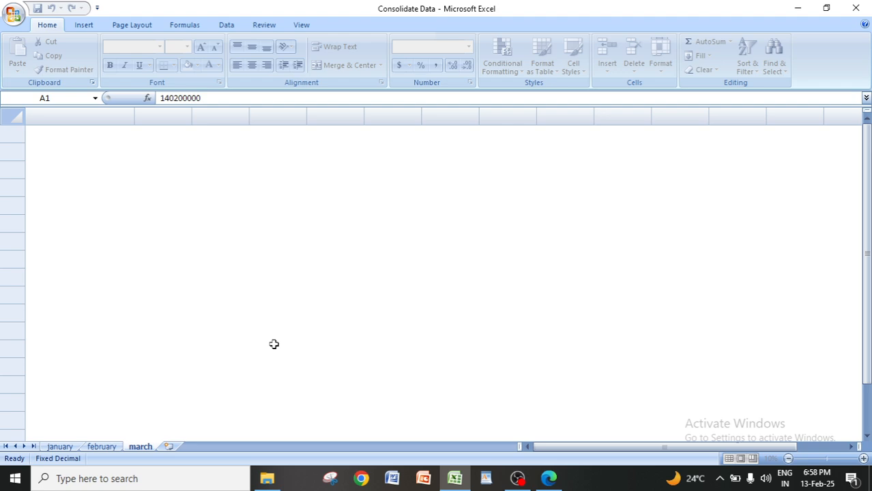
left_click(61, 447)
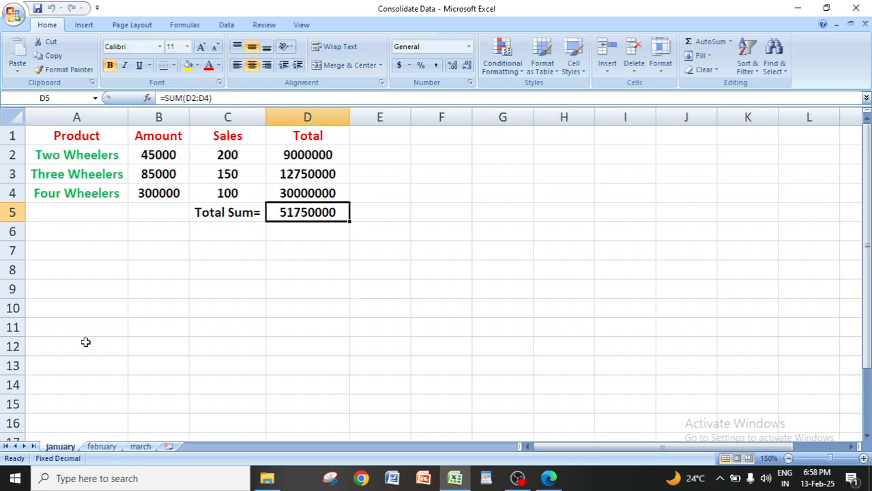
left_click(100, 448)
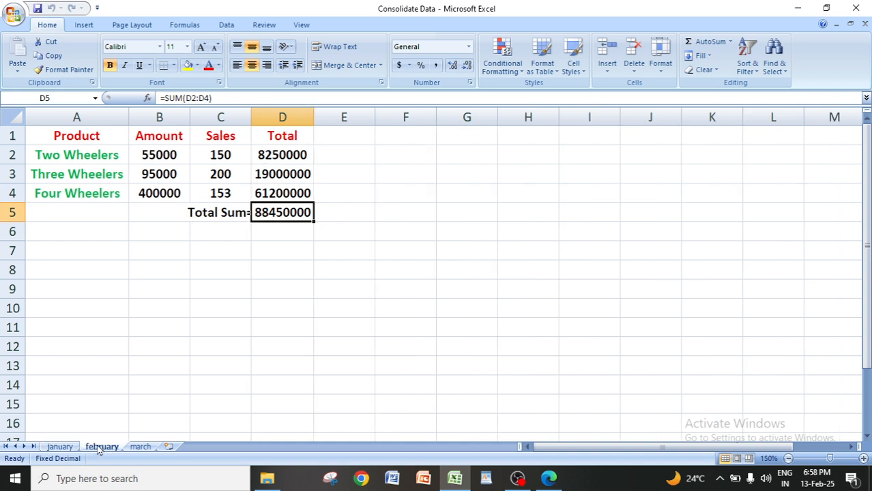
left_click(61, 447)
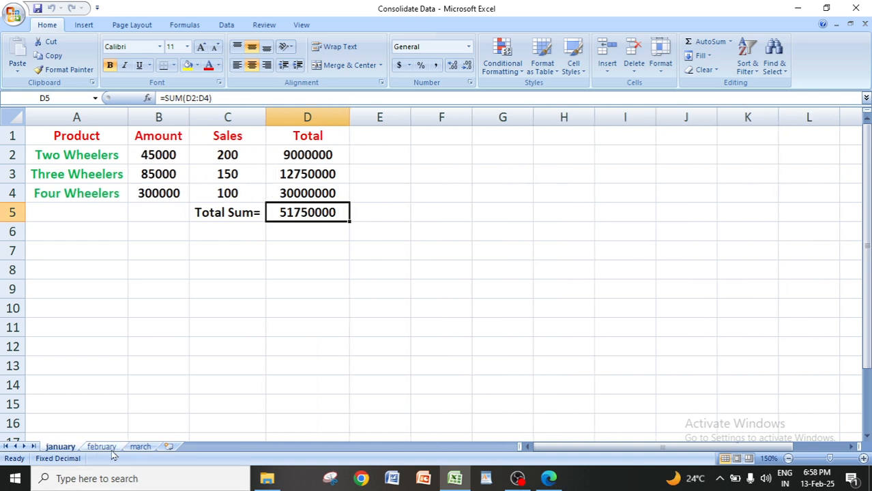
left_click(103, 447)
left_click(141, 447)
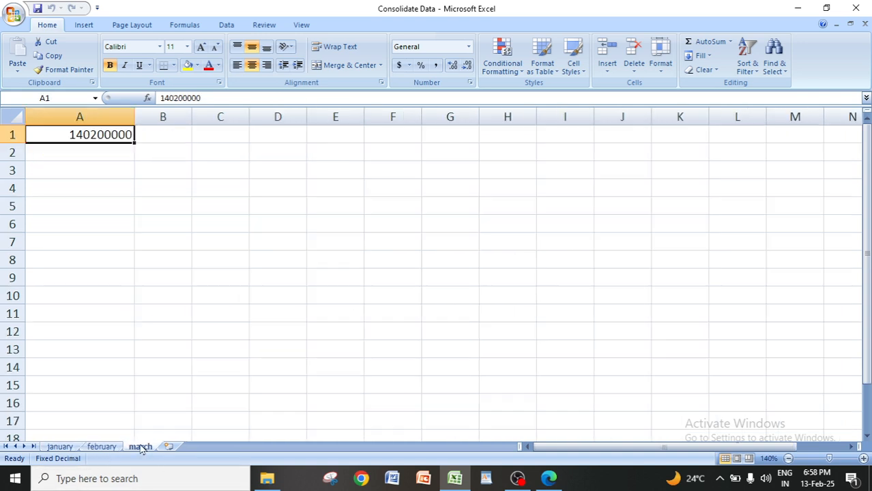
left_click(60, 447)
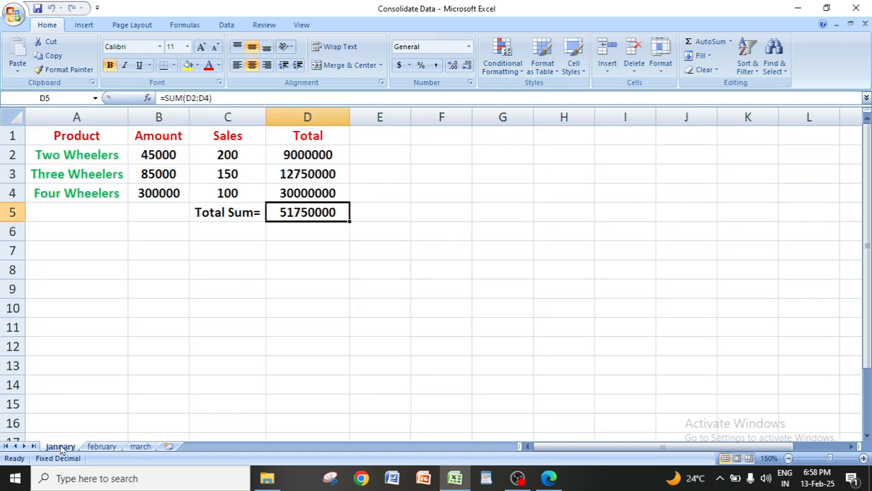
left_click(102, 448)
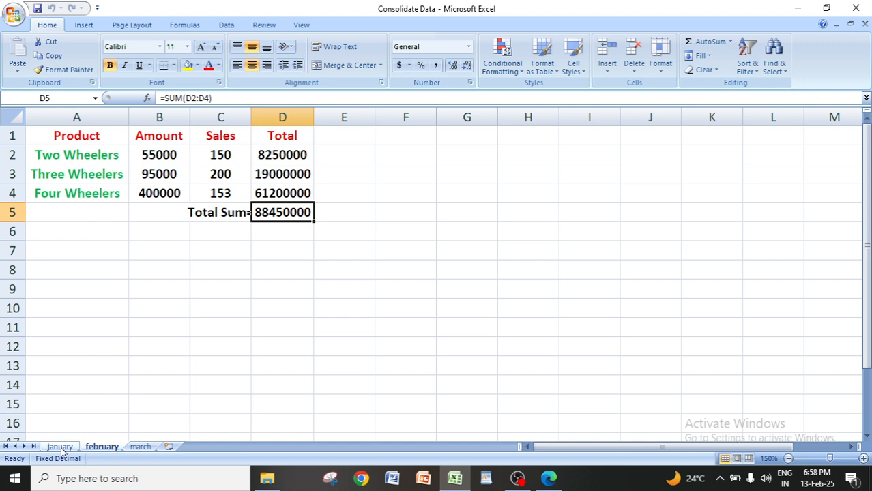
left_click(141, 447)
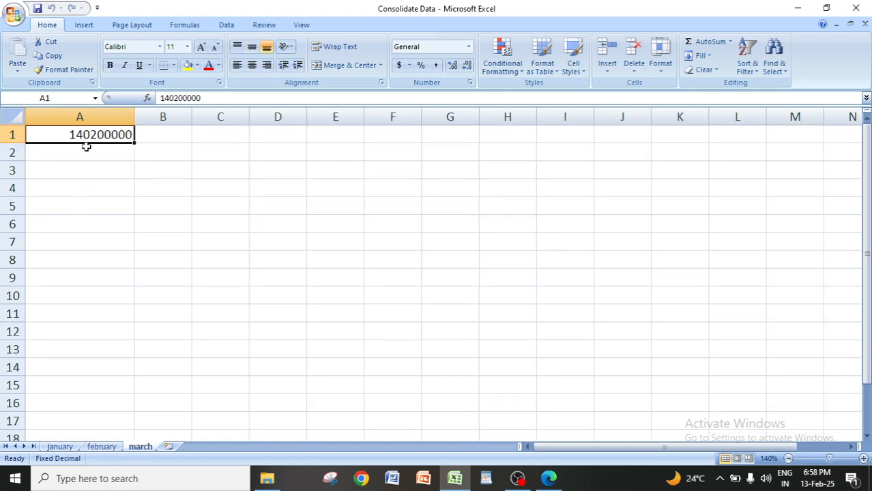
left_click(858, 9)
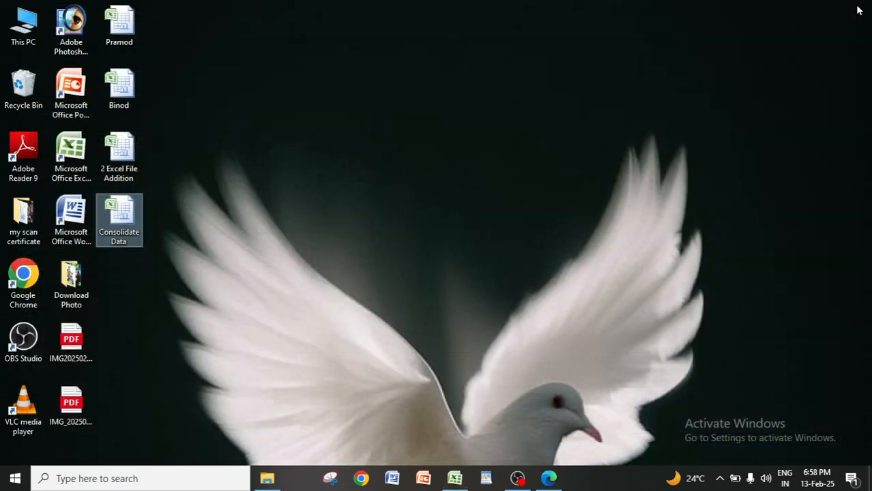
Reopen Consolidate Data, review the january, february and march sheets once more, and close the workbook.
double_click(129, 222)
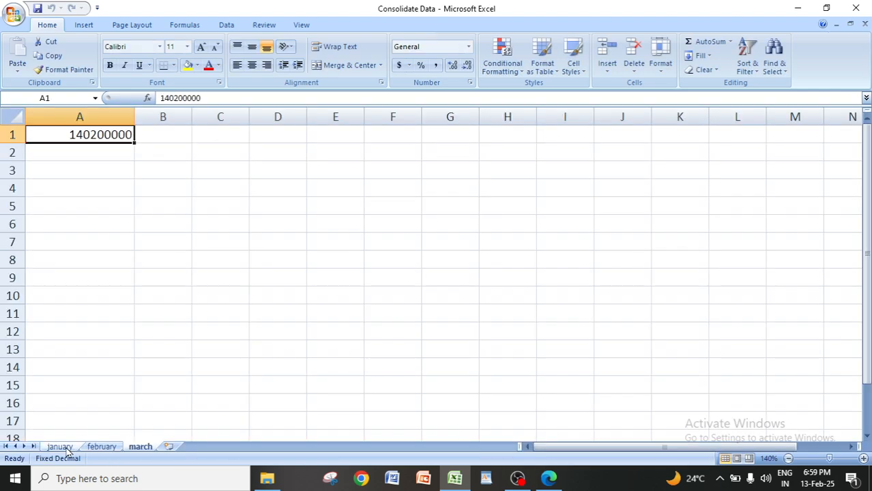
left_click(60, 448)
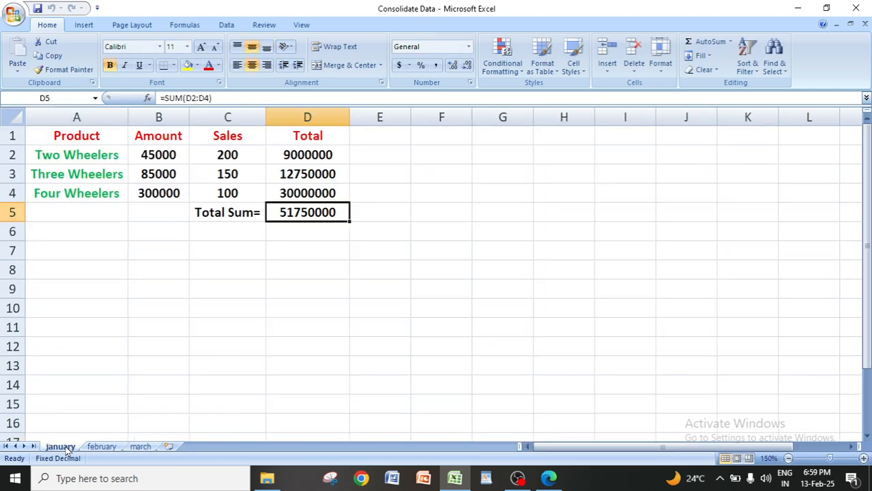
left_click(103, 448)
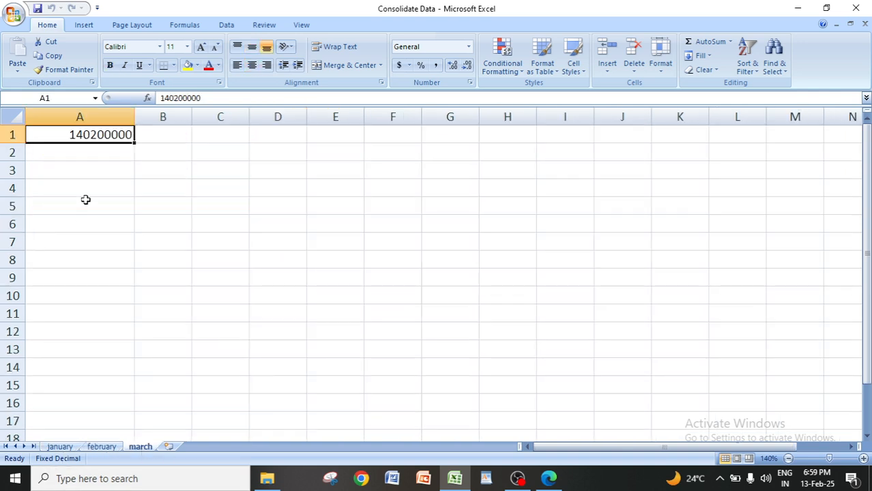
left_click(856, 7)
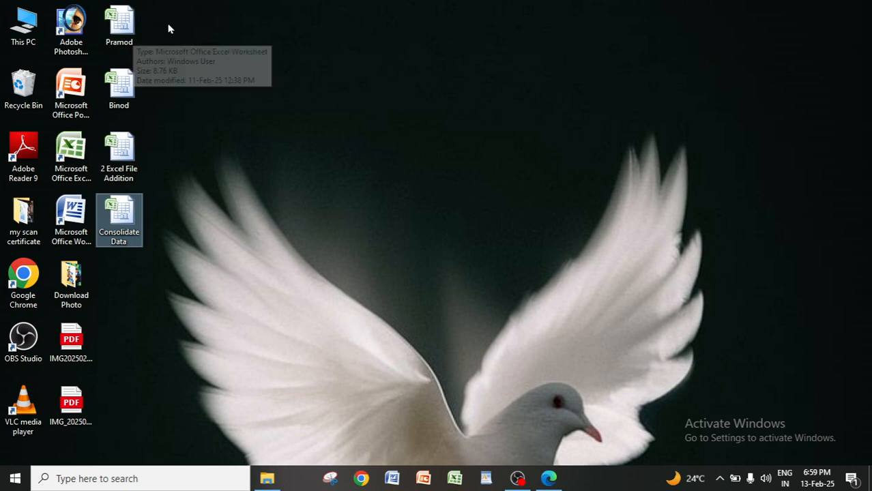
Point out the Binod and Pramod source files, open 2 Excel File Addition to review its consolidated total, and close it.
left_click(131, 93)
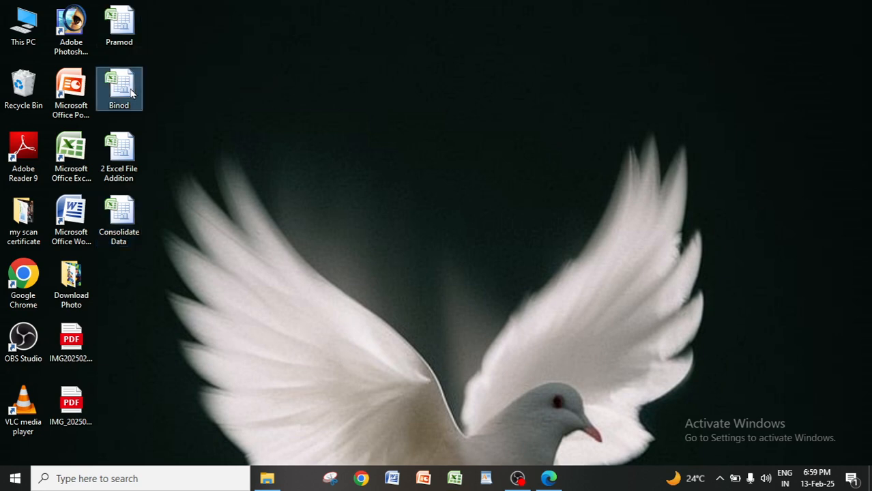
left_click(121, 28)
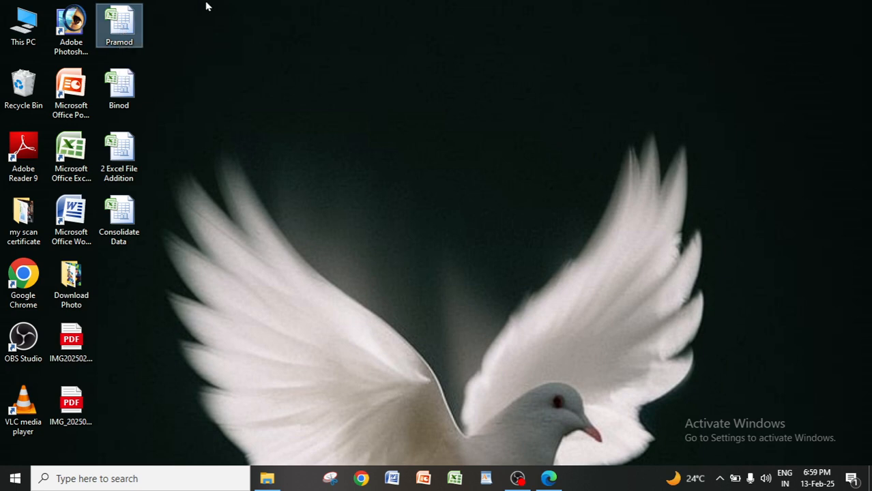
left_click(132, 91)
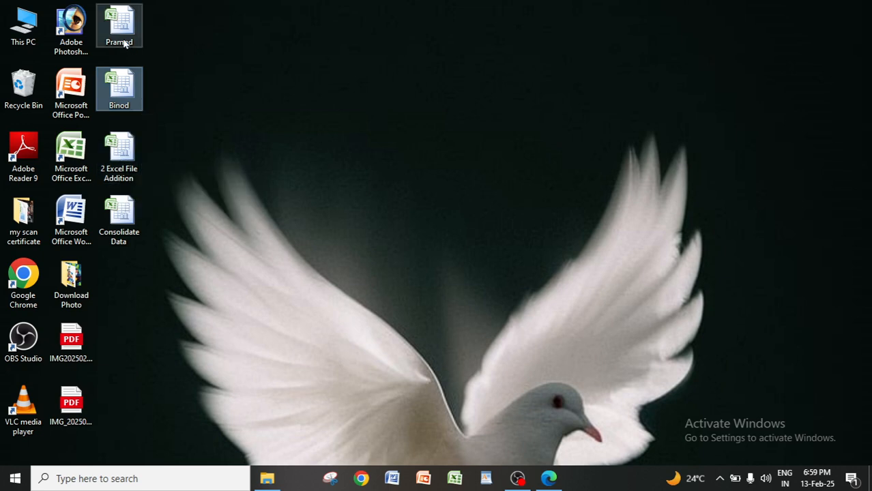
left_click(121, 164)
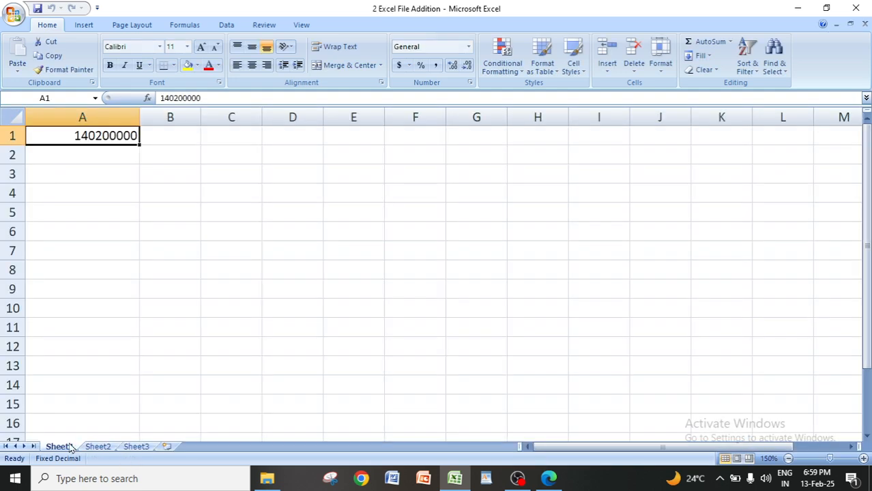
left_click(856, 8)
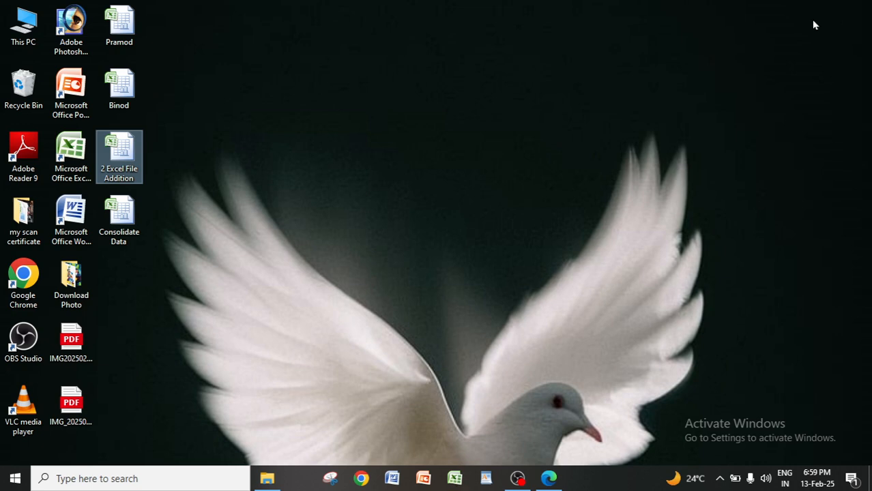
Point out the Pramod, Binod and 2 Excel File Addition files, open Consolidate Data to view the march result, and minimize it.
left_click(127, 24)
left_click(126, 85)
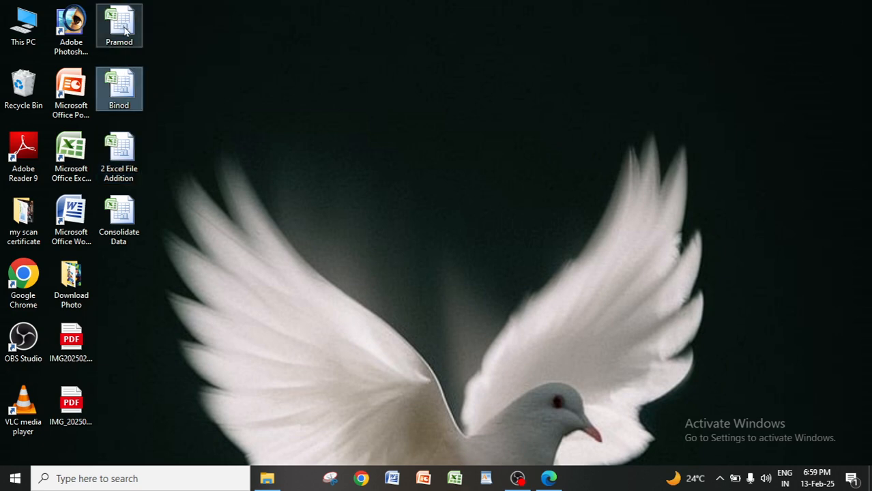
left_click(133, 156)
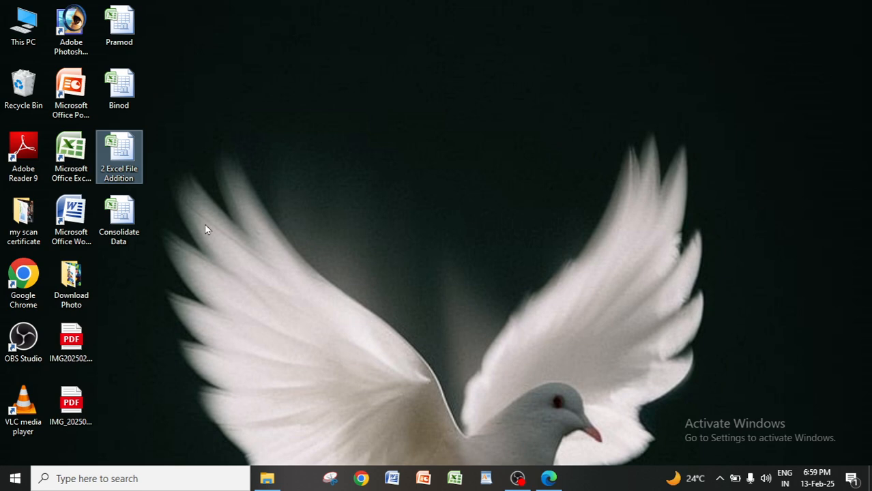
left_click(121, 227)
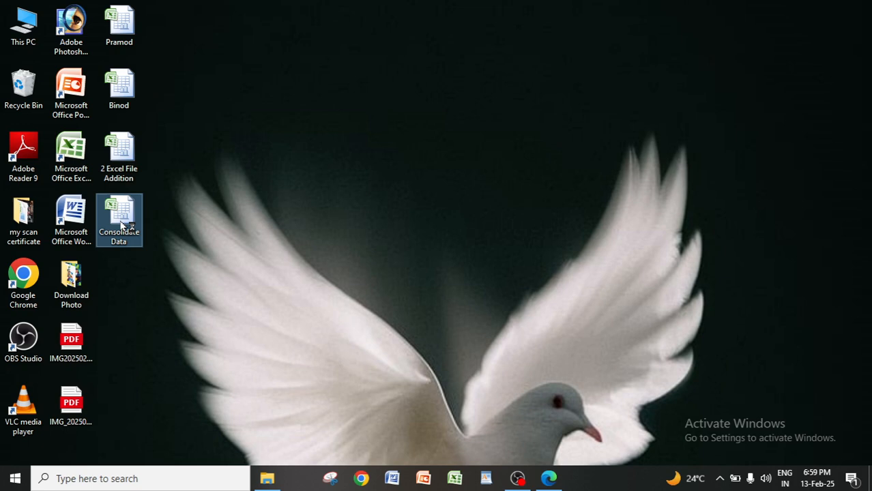
double_click(121, 227)
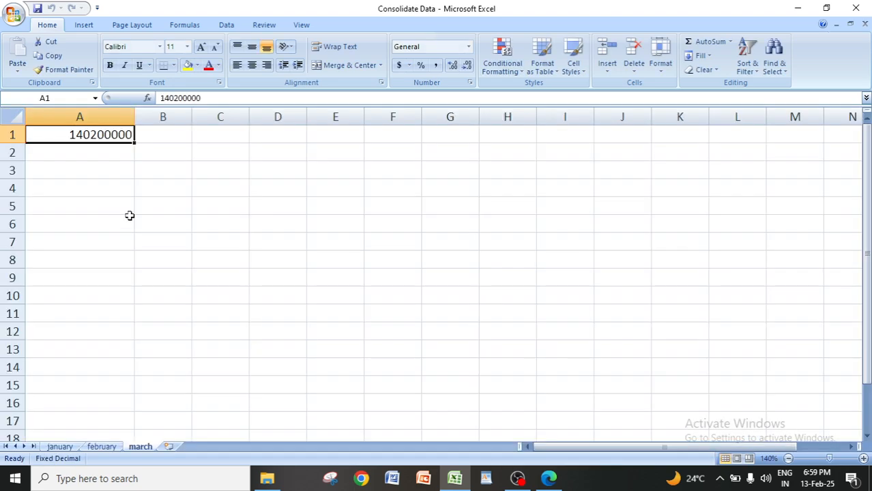
left_click(798, 8)
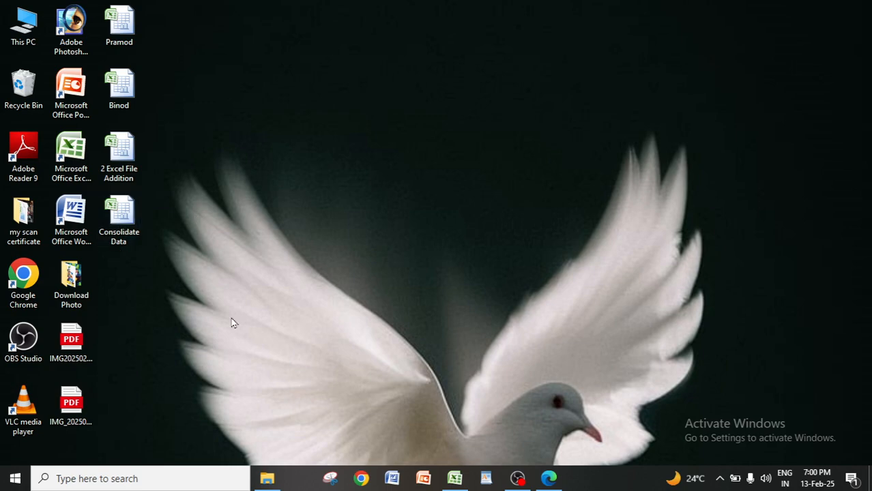
Restore the Consolidate Data workbook, compare the january and february totals with the march result, and minimize the window.
left_click(452, 482)
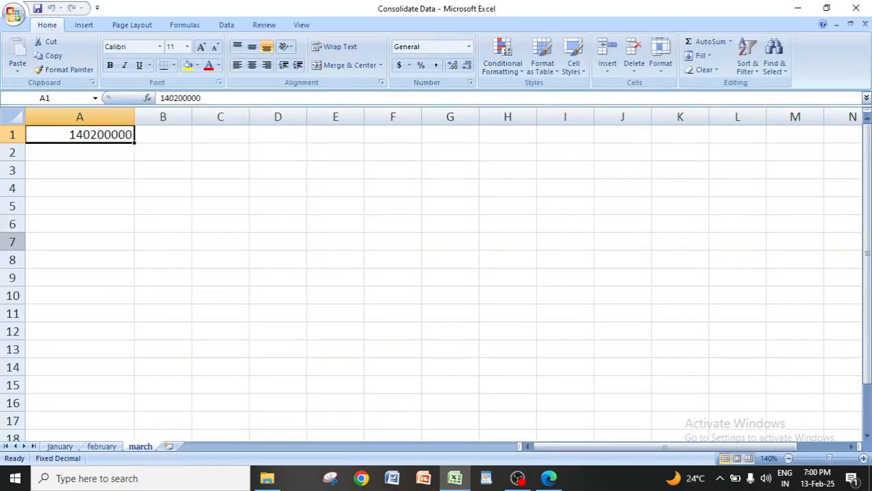
left_click(63, 447)
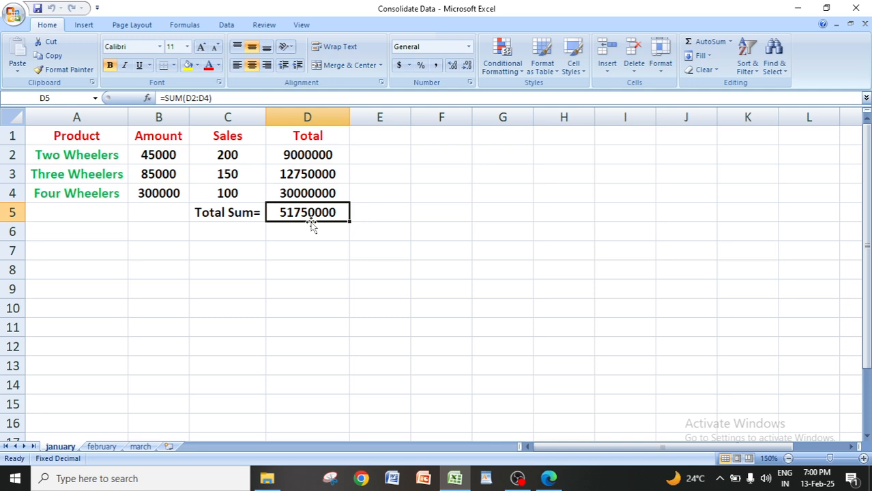
left_click(99, 449)
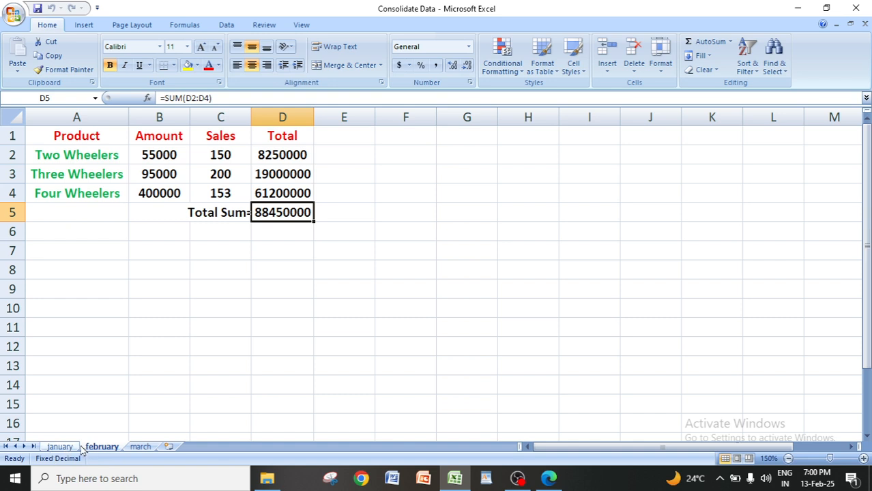
left_click(142, 449)
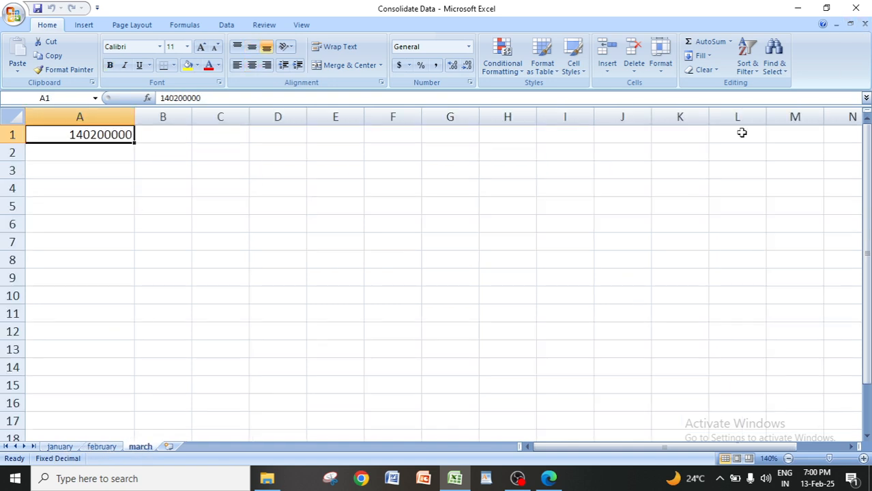
left_click(796, 7)
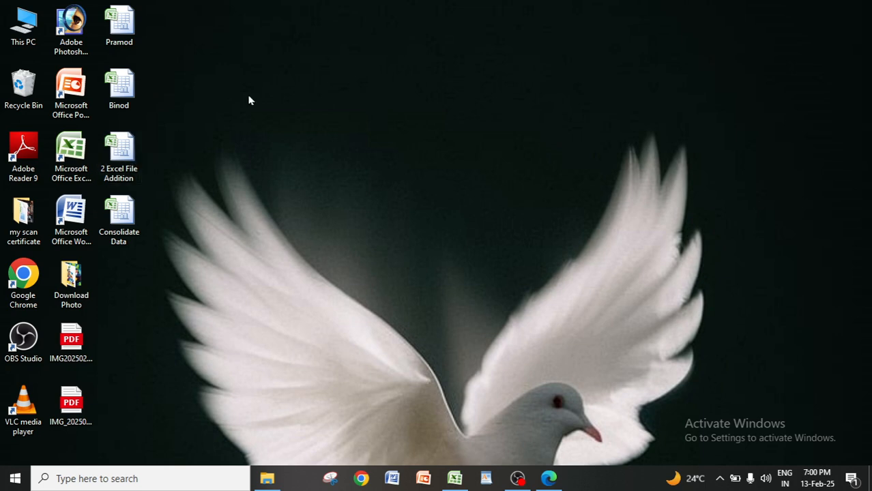
Reopen Consolidate Data from the desktop and go through the january, february and march sheets again.
double_click(118, 219)
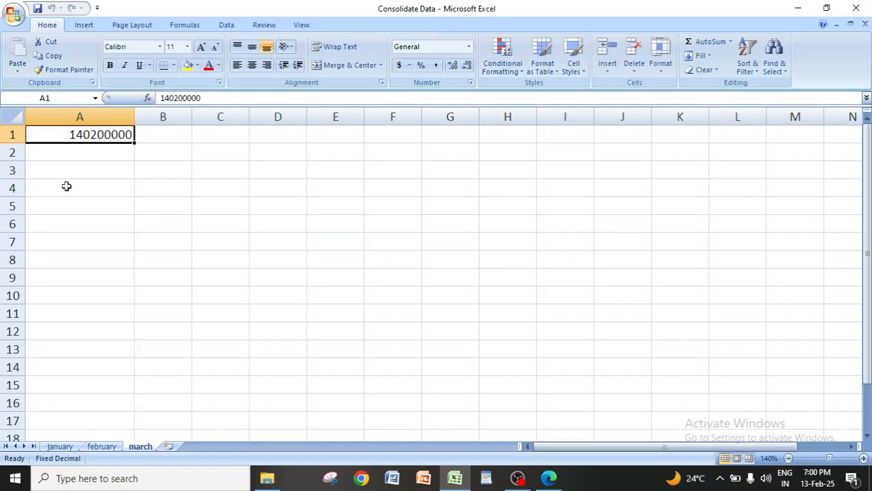
left_click(60, 446)
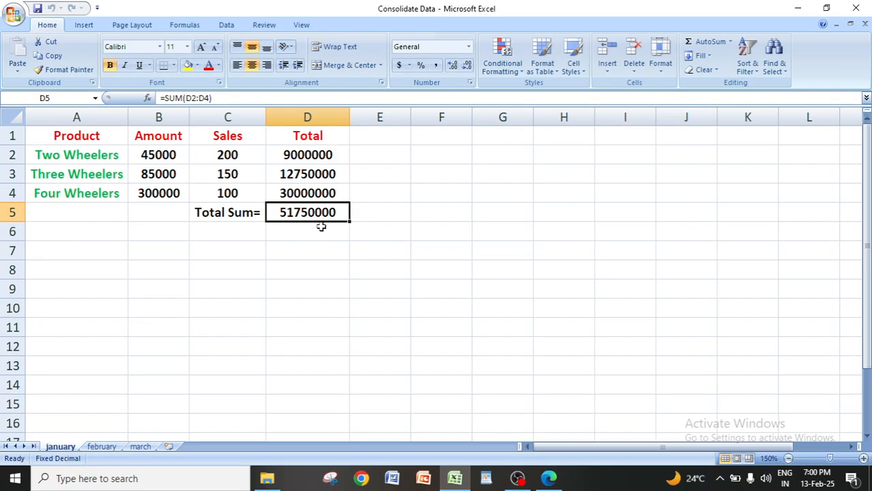
left_click(100, 448)
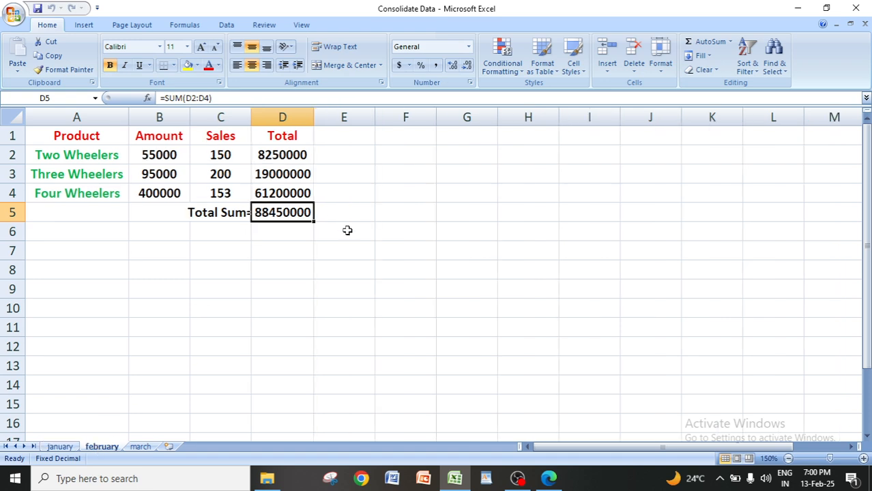
left_click(141, 447)
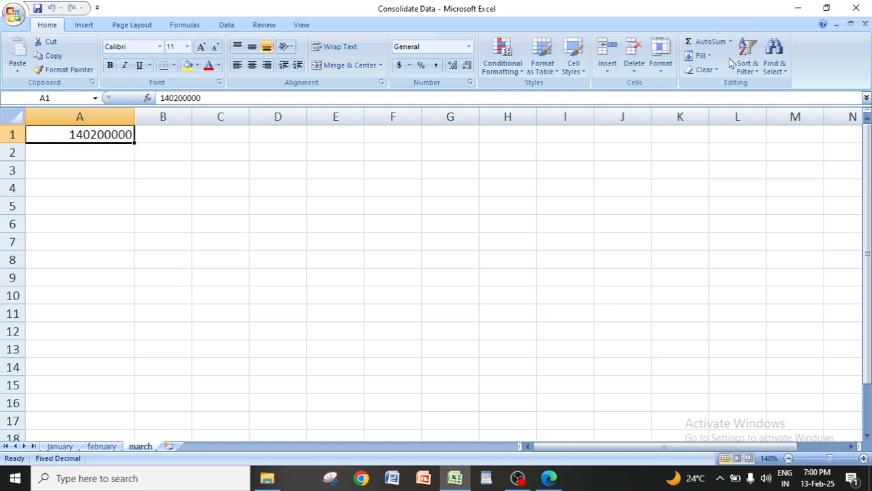
Save the Consolidate Data workbook under its existing name and minimize its window.
left_click(14, 14)
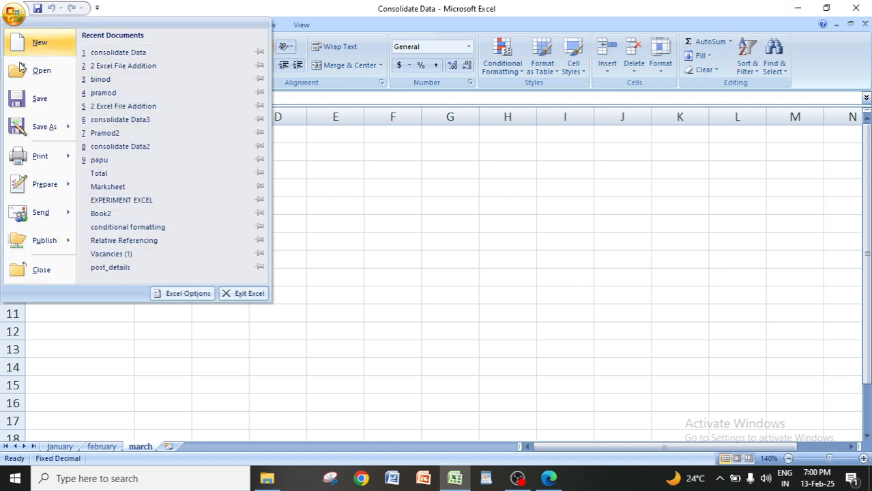
left_click(39, 99)
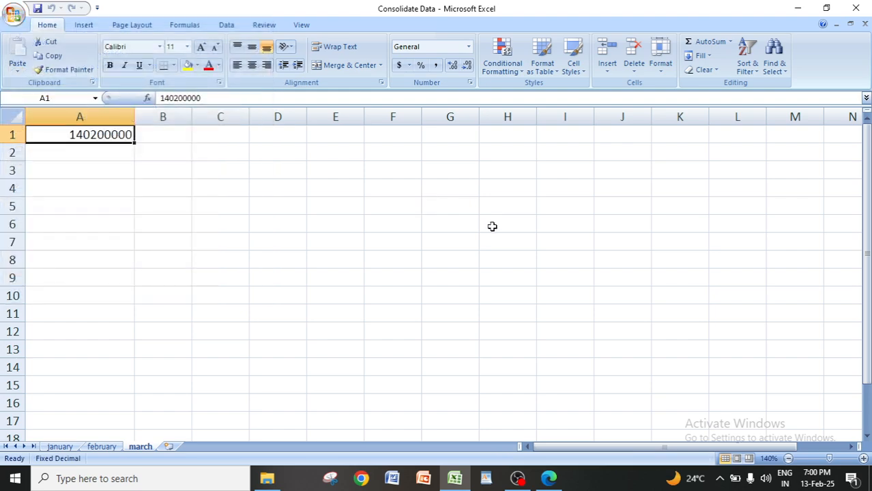
left_click(798, 8)
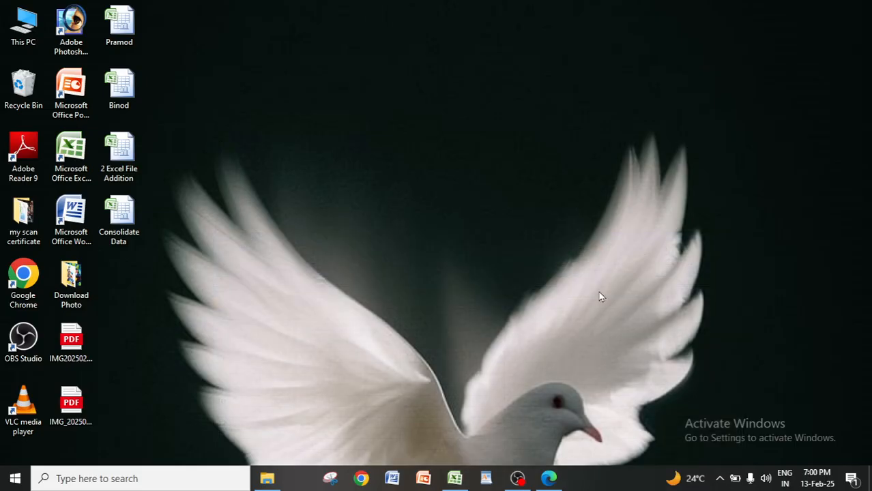
Bring the minimized Consolidate Data workbook back and view the january sheet.
left_click(455, 478)
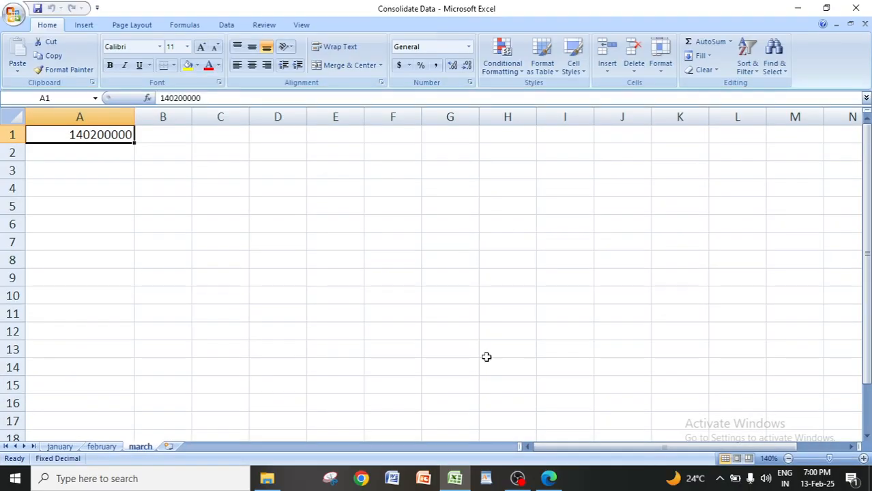
left_click(58, 447)
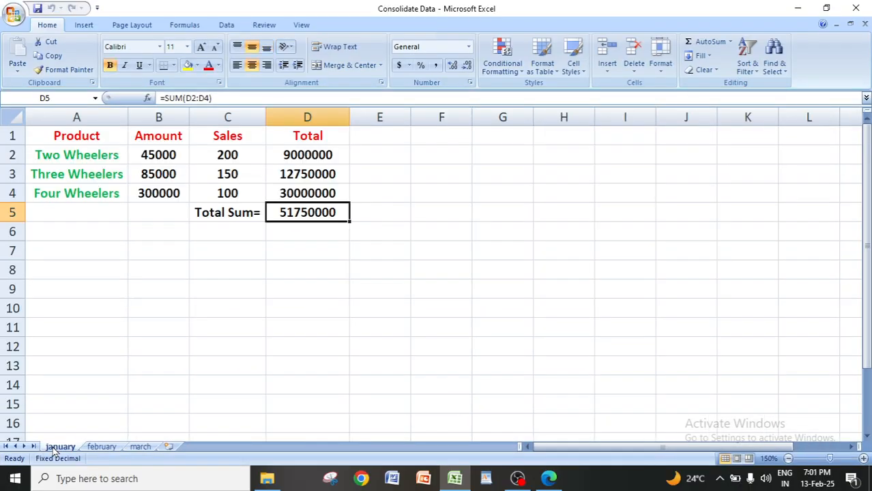